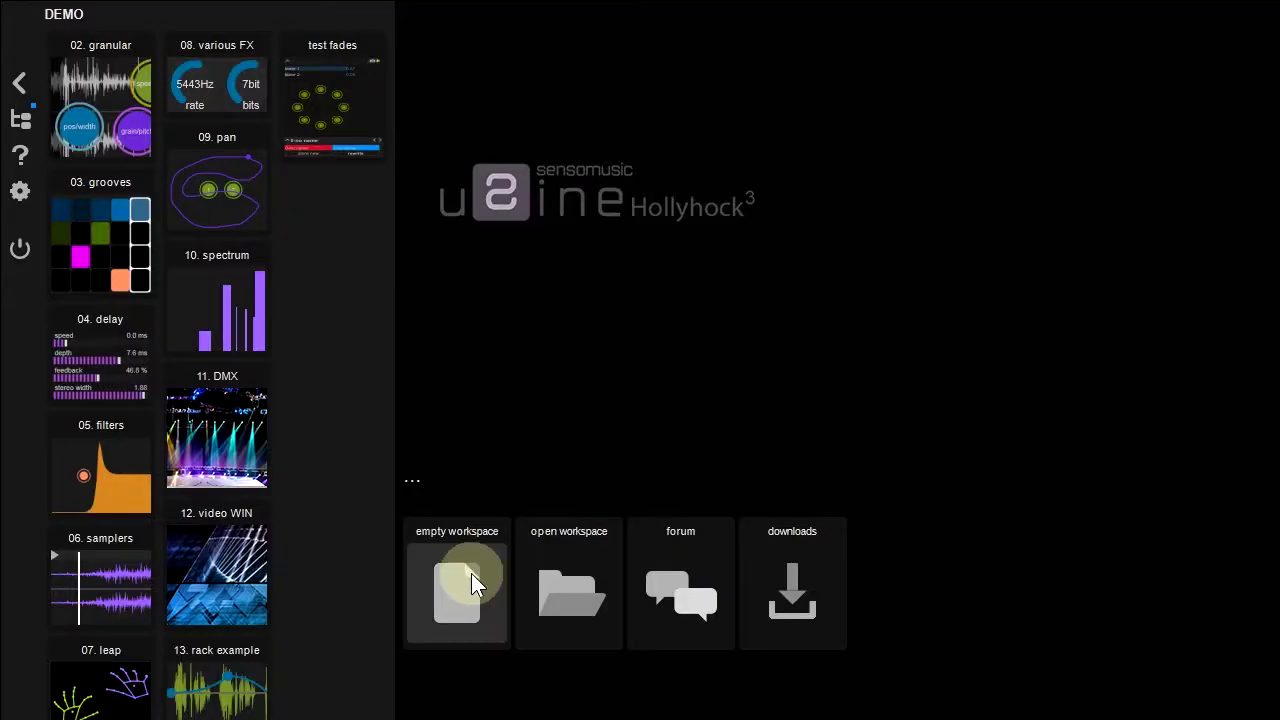
Step: Create a new empty workspace from the start screen, giving three empty racks
click(471, 583)
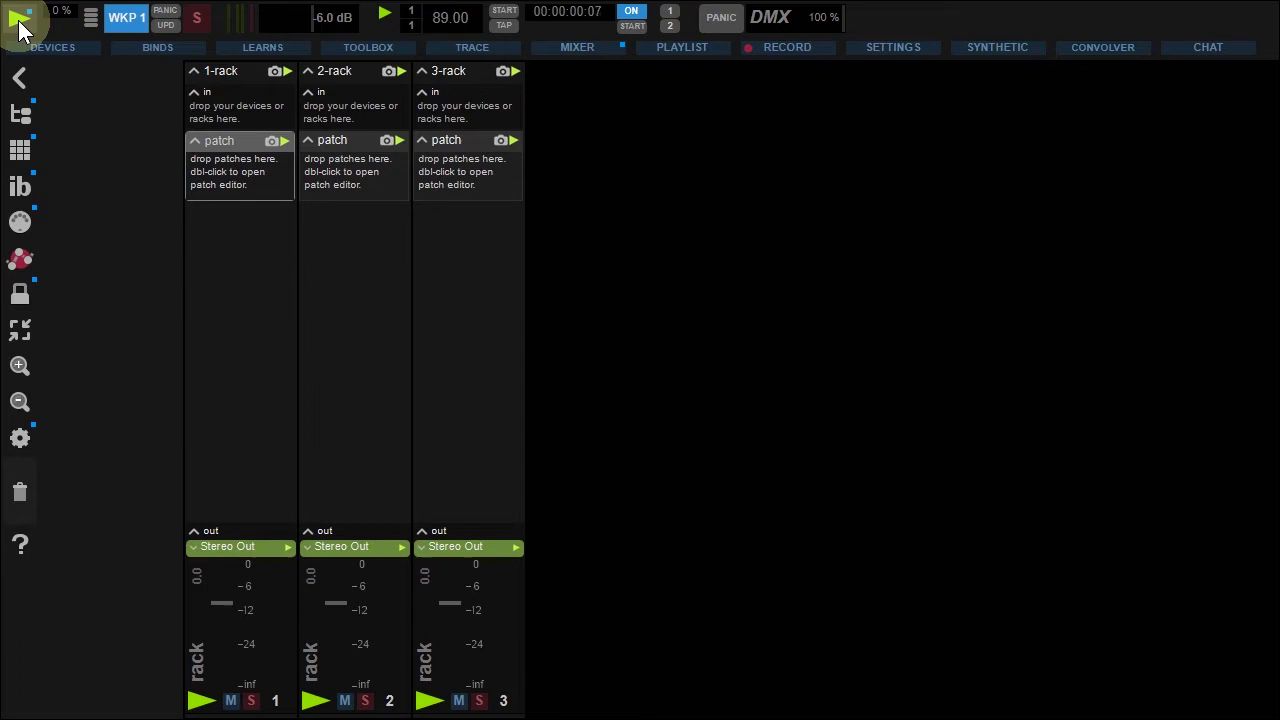
Step: Add the GROOVE Bass patch from the Groove machines library folder to 1-rack
click(26, 118)
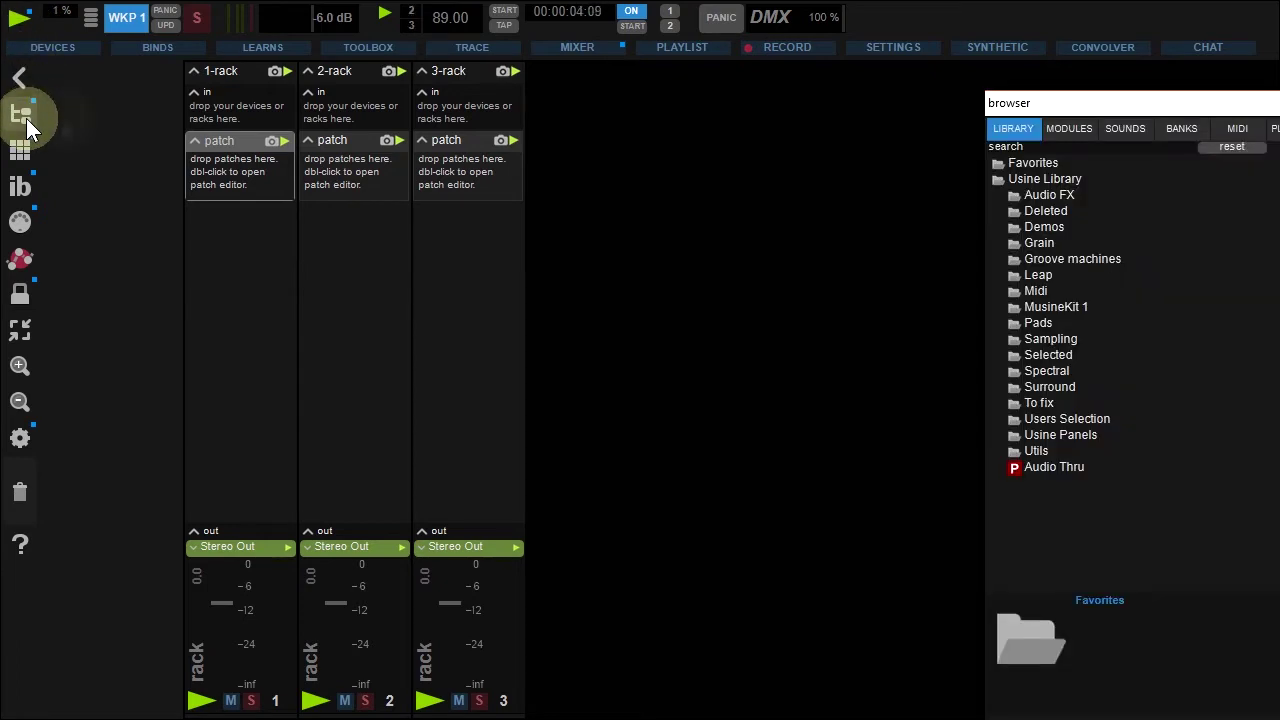
click(1029, 259)
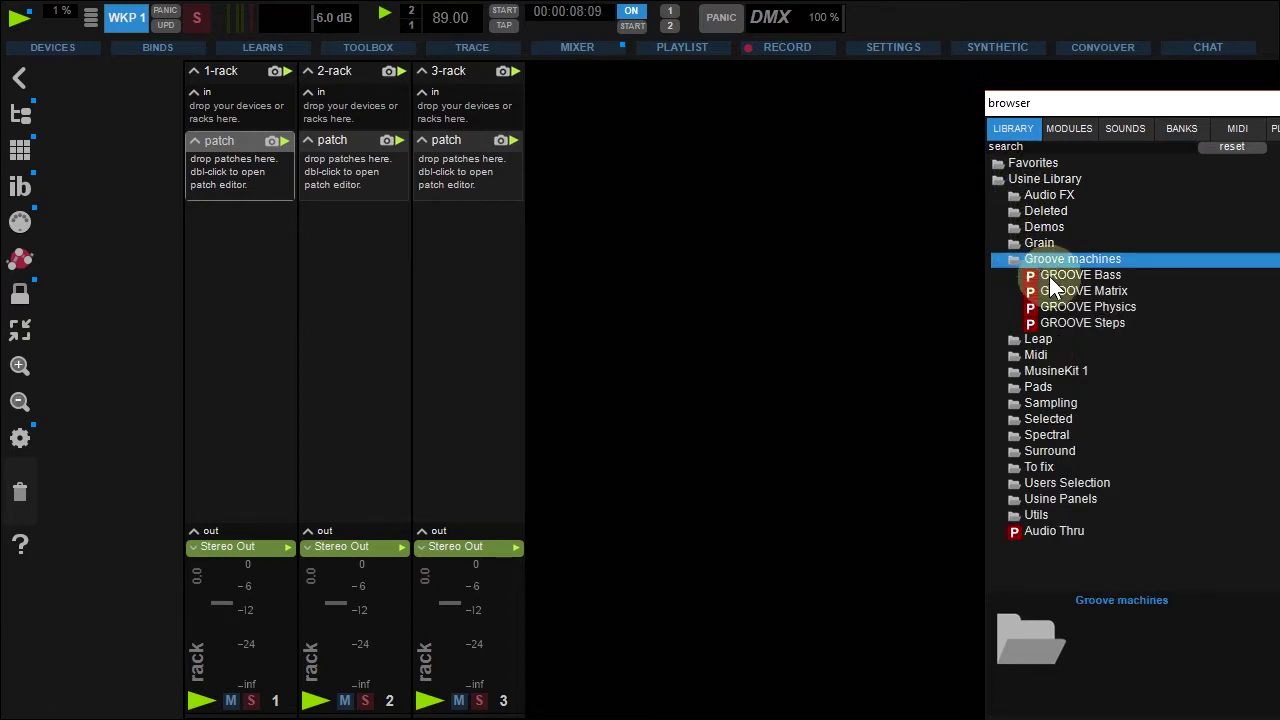
drag(1051, 277, 241, 165)
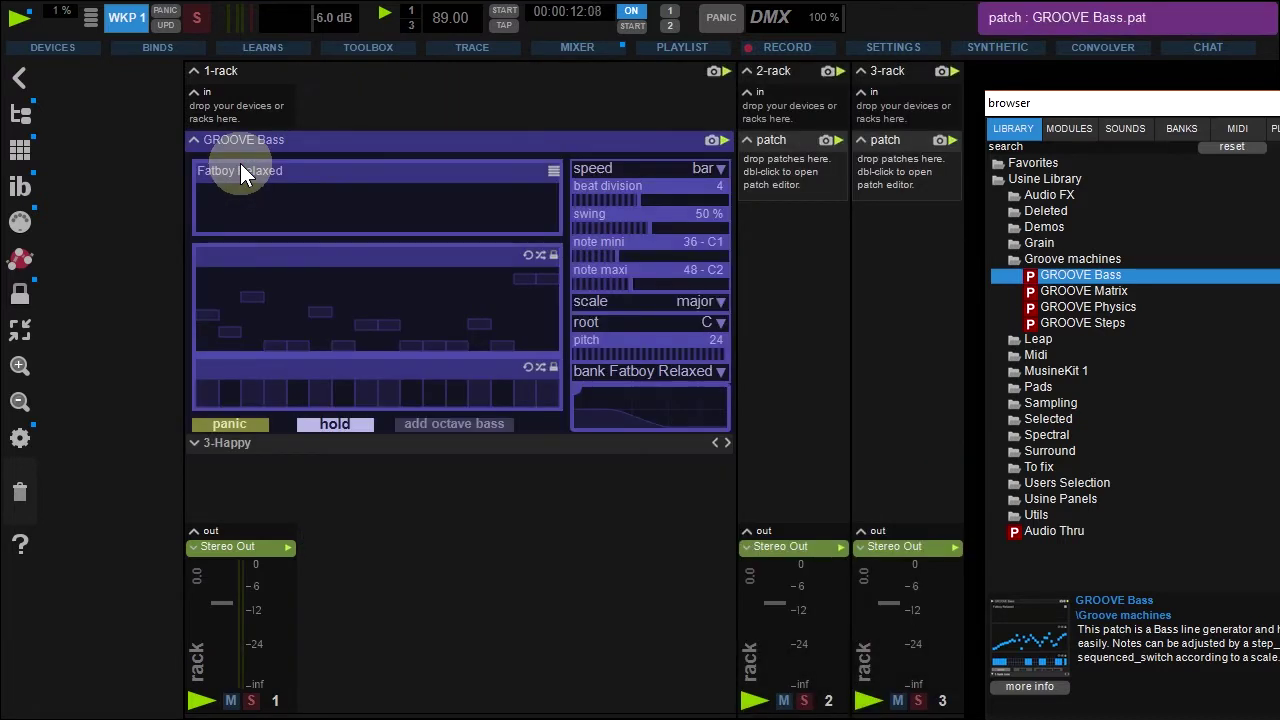
click(1050, 257)
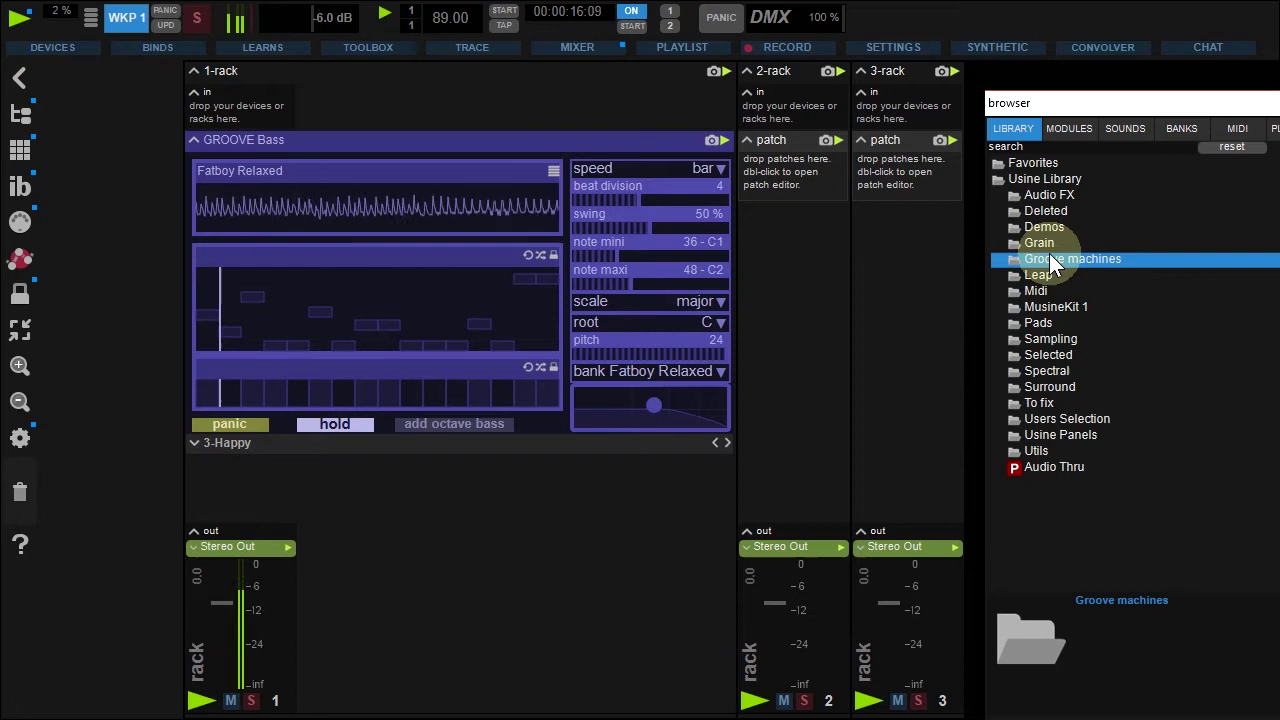
Step: Add the Distortion patch from the Audio FX library folder to 2-rack
click(1052, 196)
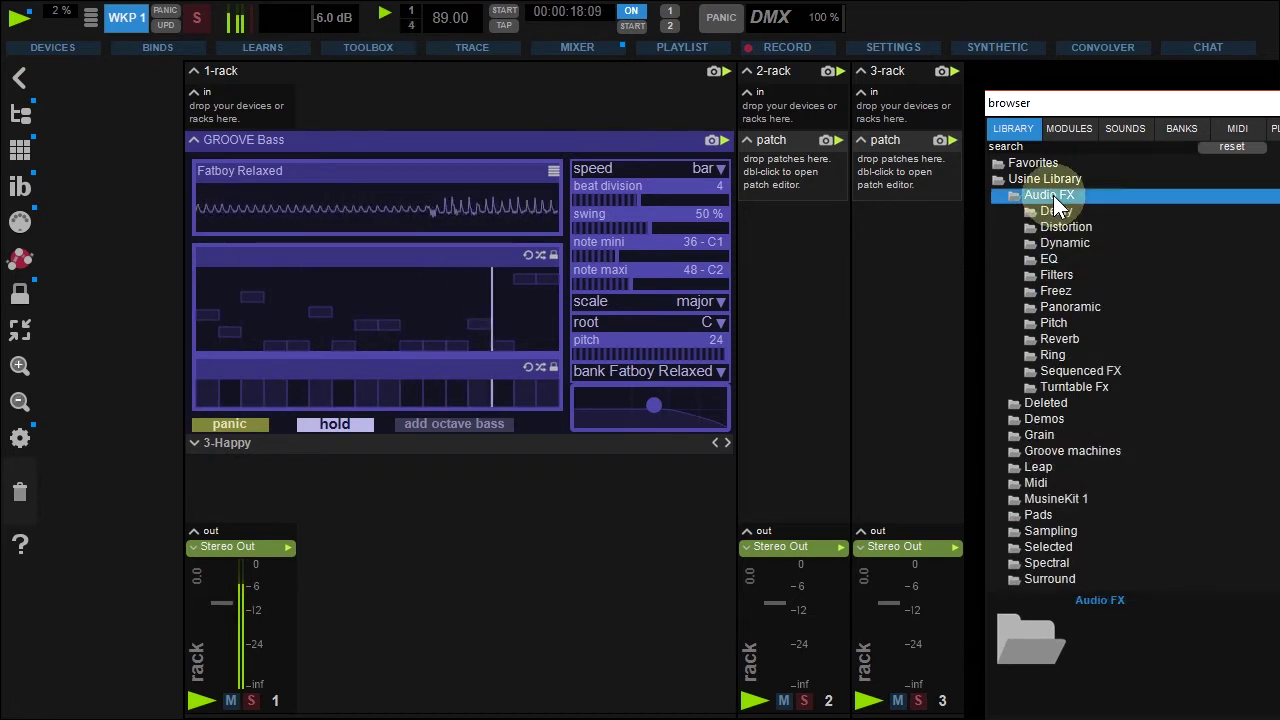
click(1063, 227)
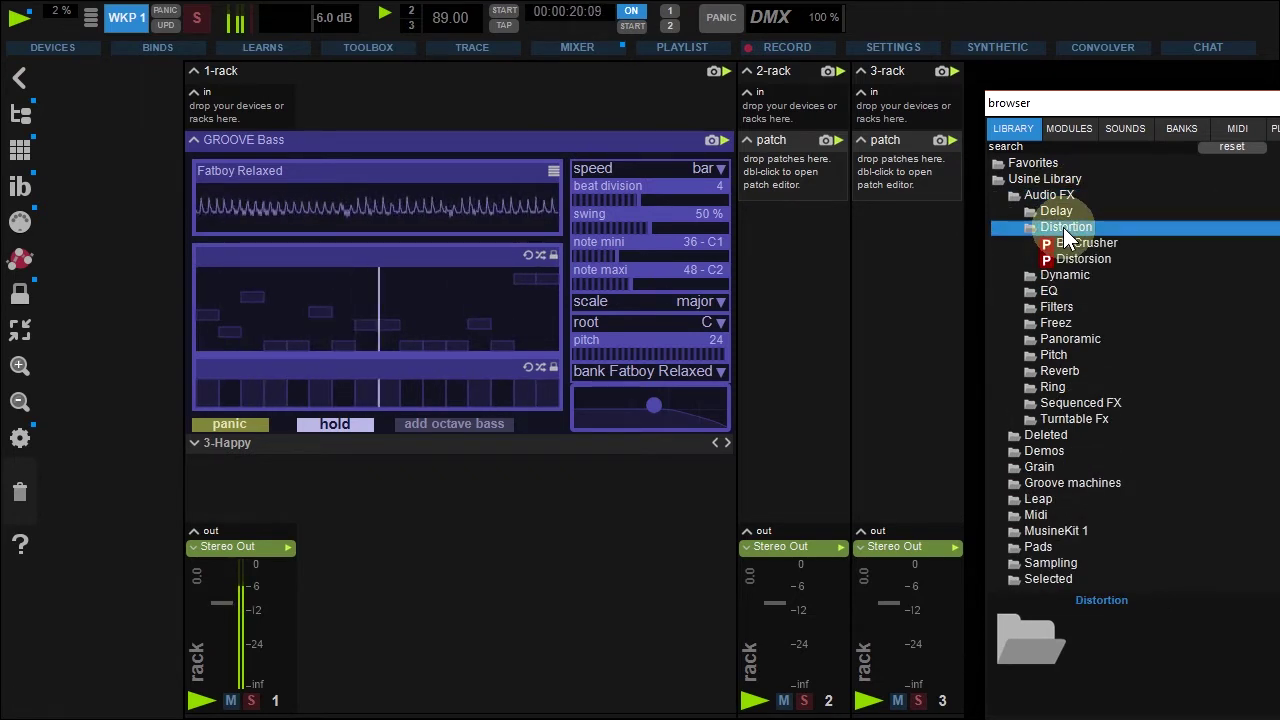
drag(1083, 259, 772, 176)
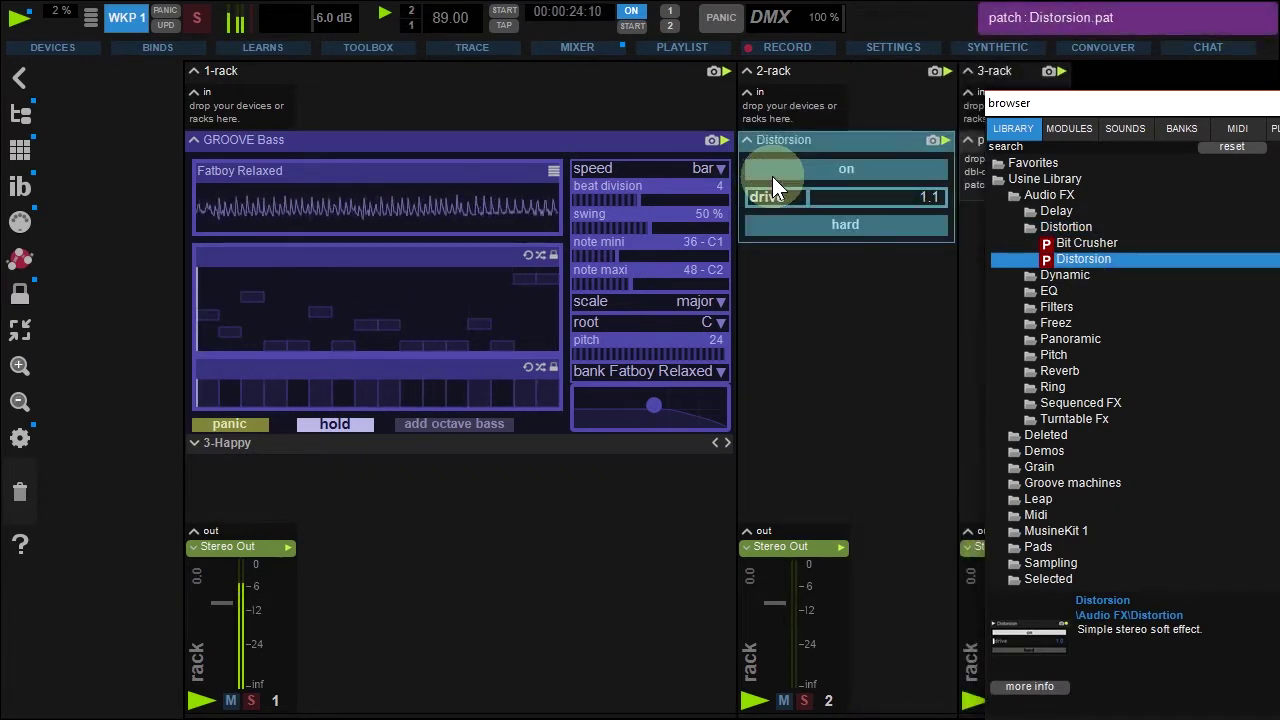
click(1047, 228)
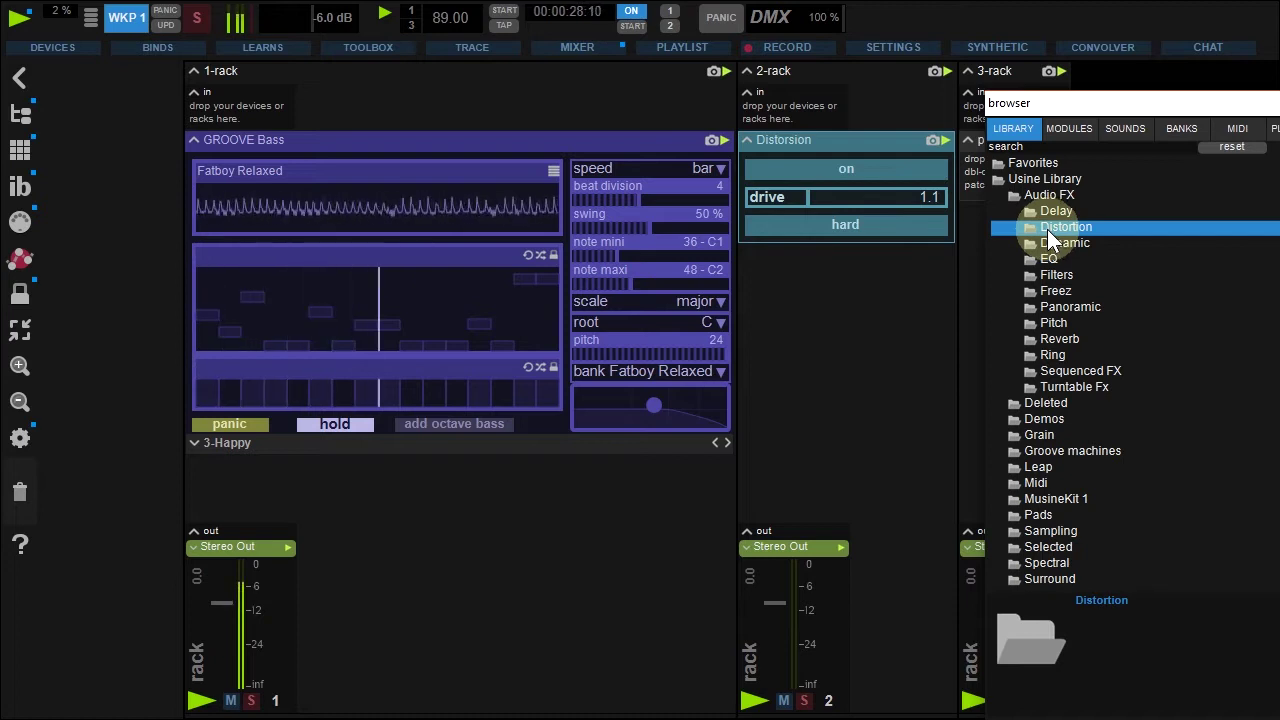
Step: Add the Reverb patch from the library to 3-rack
click(1054, 340)
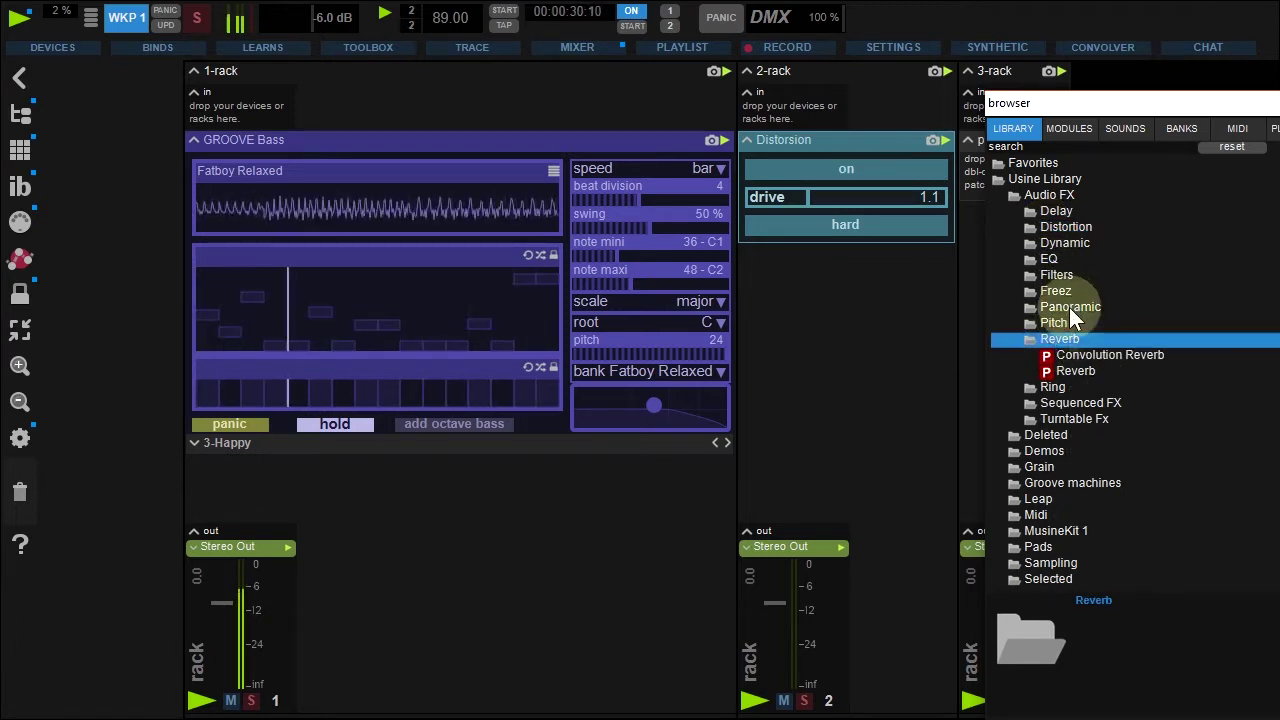
drag(1094, 103, 1189, 102)
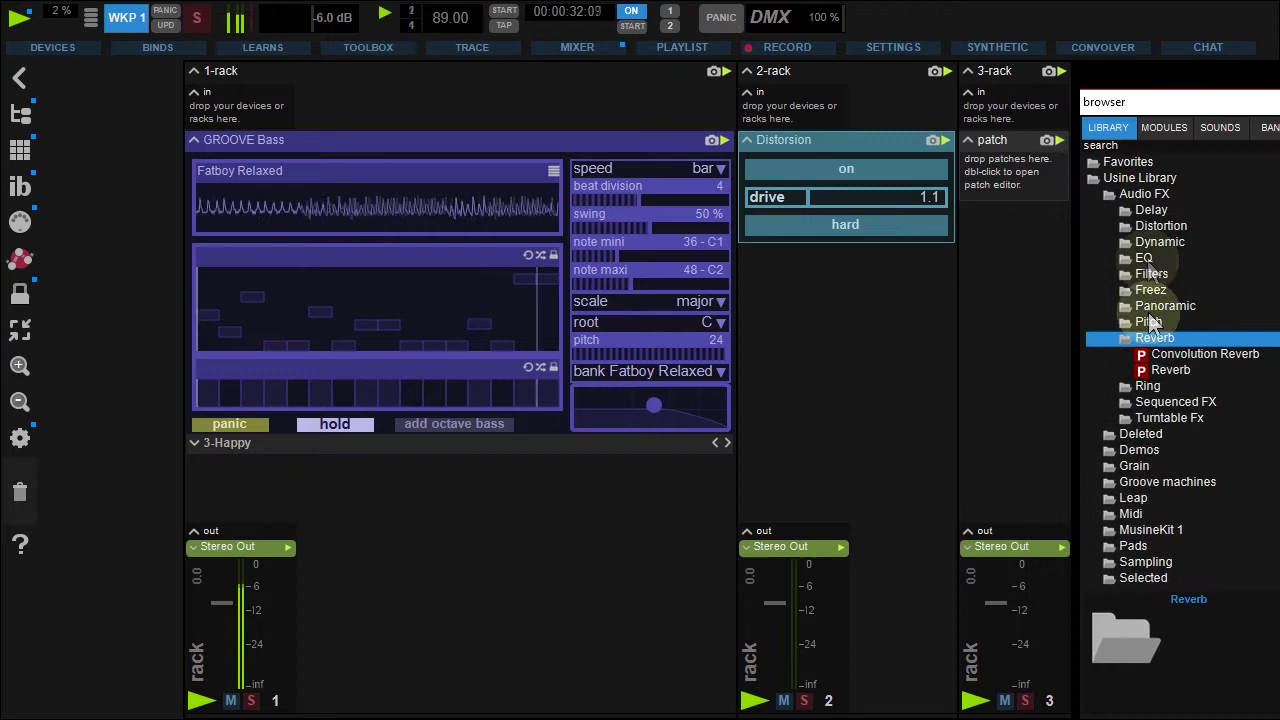
drag(1148, 369, 994, 168)
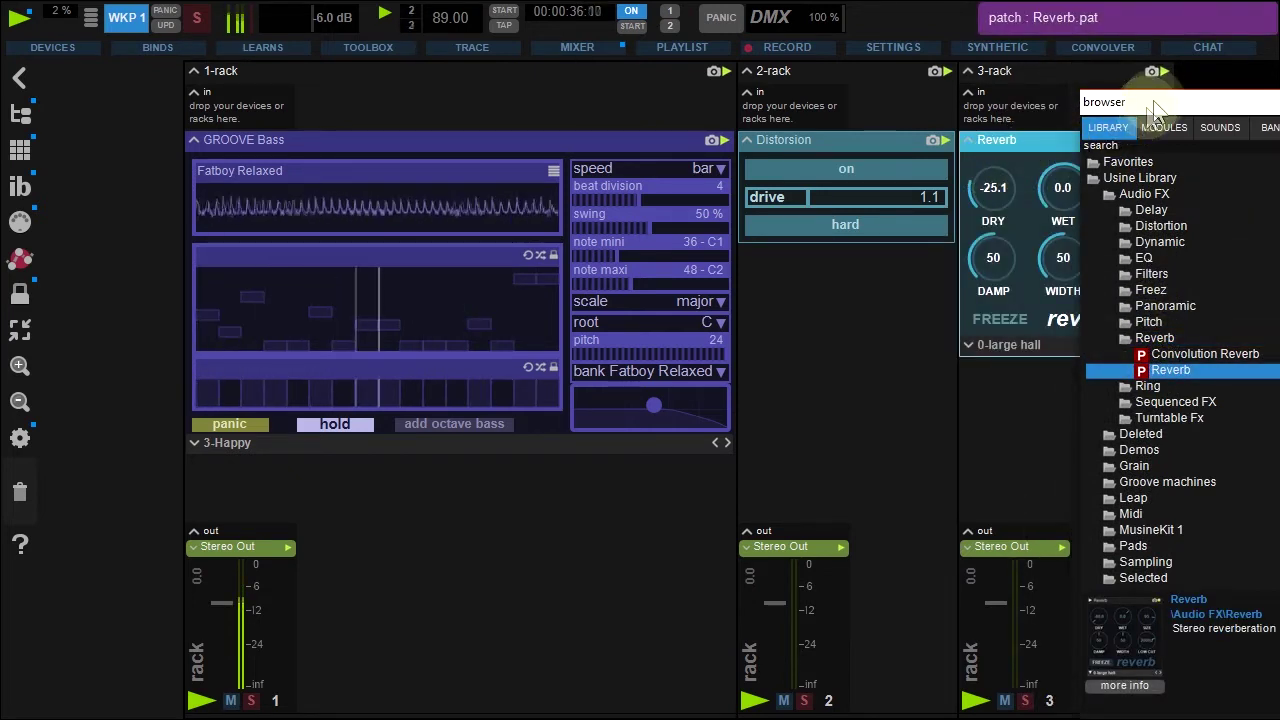
drag(1154, 104, 720, 73)
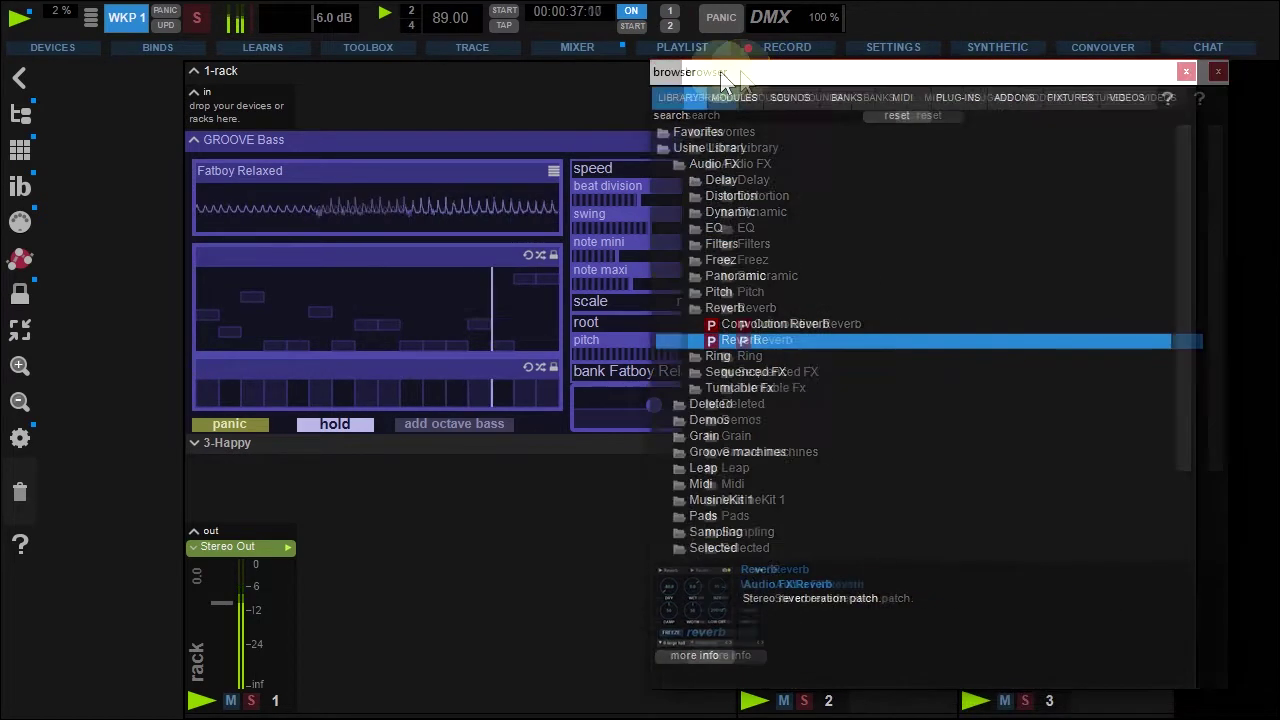
Step: Send 1-rack's Stereo Out into 2-rack and 3-rack, set 2-rack to -14.0 dB, Distortion drive to 10.0
click(1181, 73)
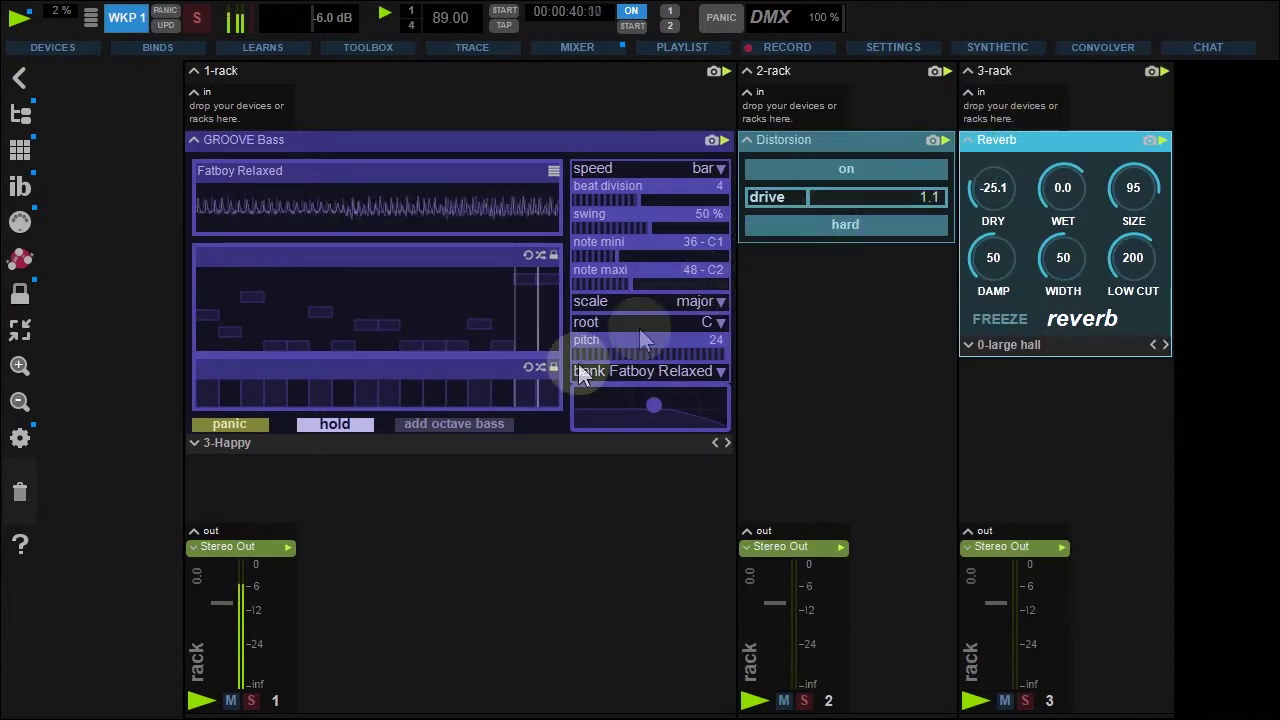
click(254, 531)
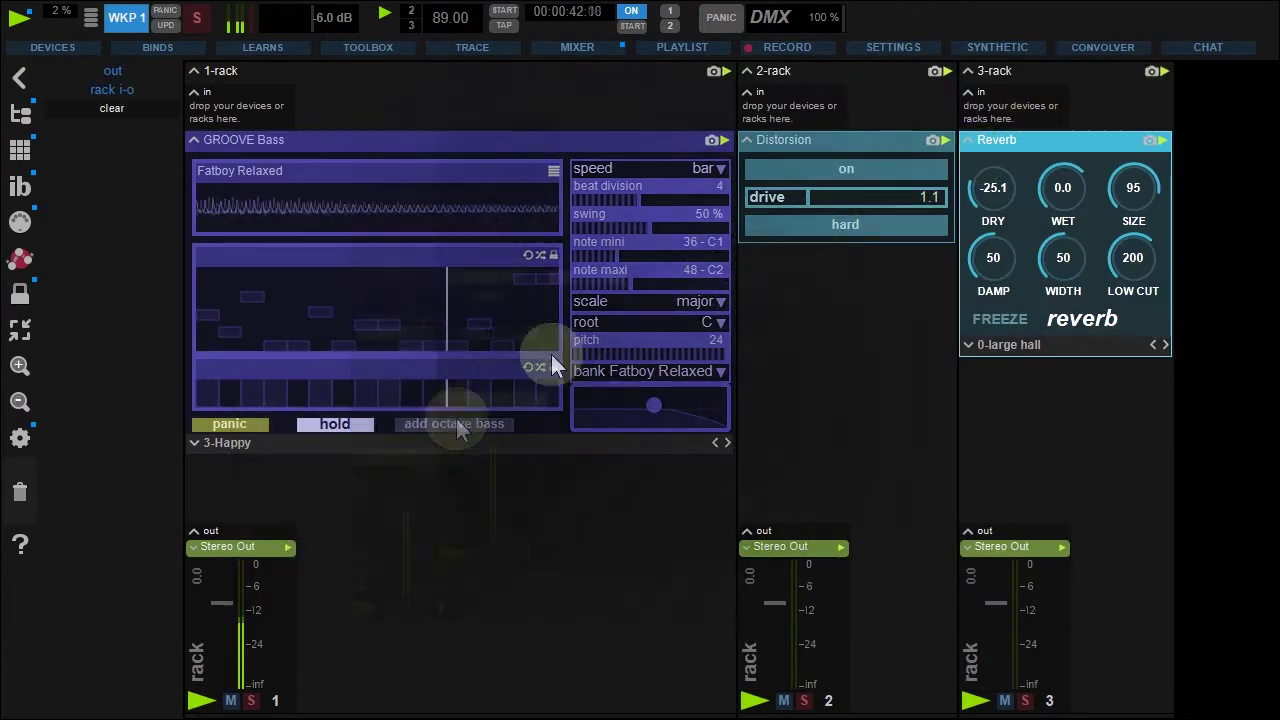
drag(551, 354, 819, 108)
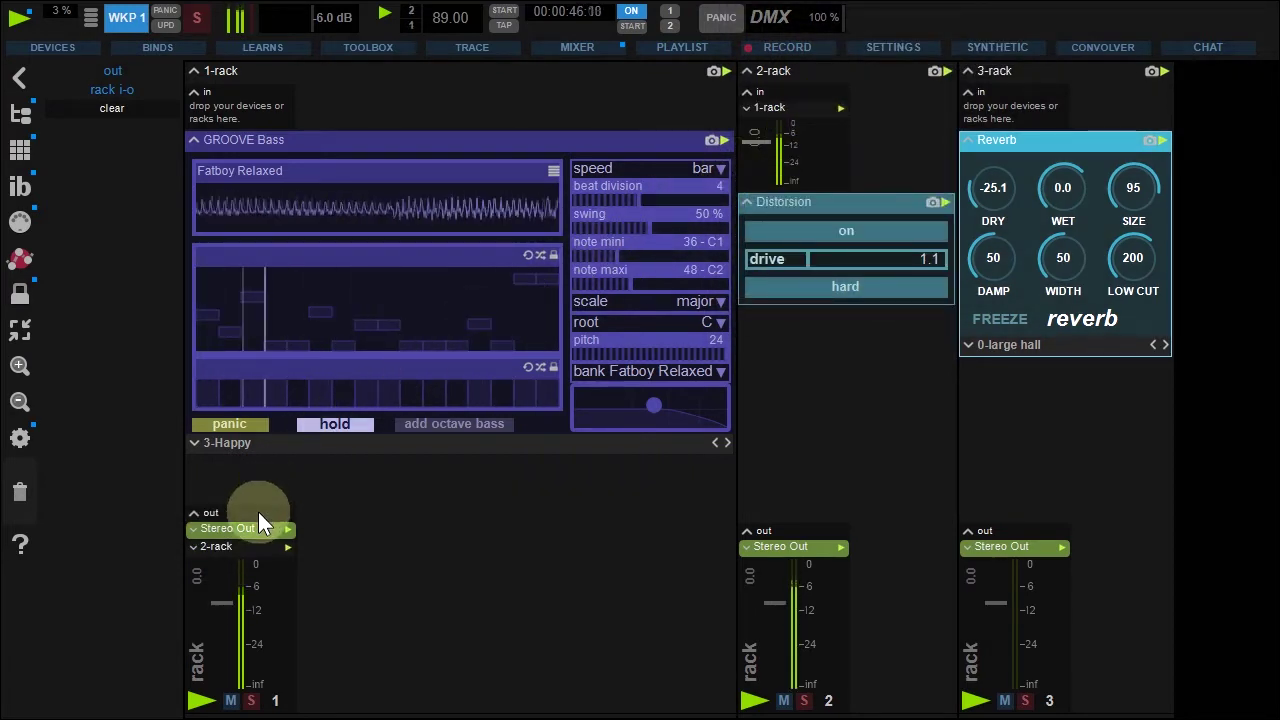
drag(258, 514, 1043, 100)
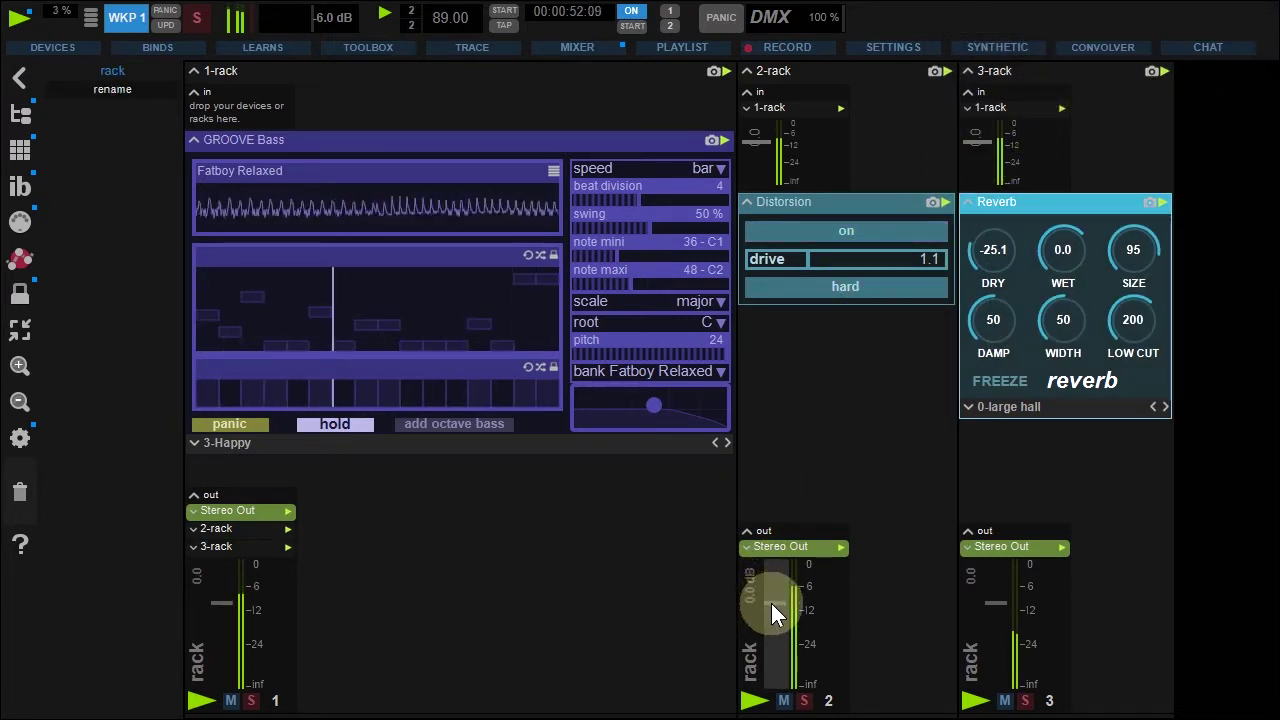
drag(771, 603, 775, 638)
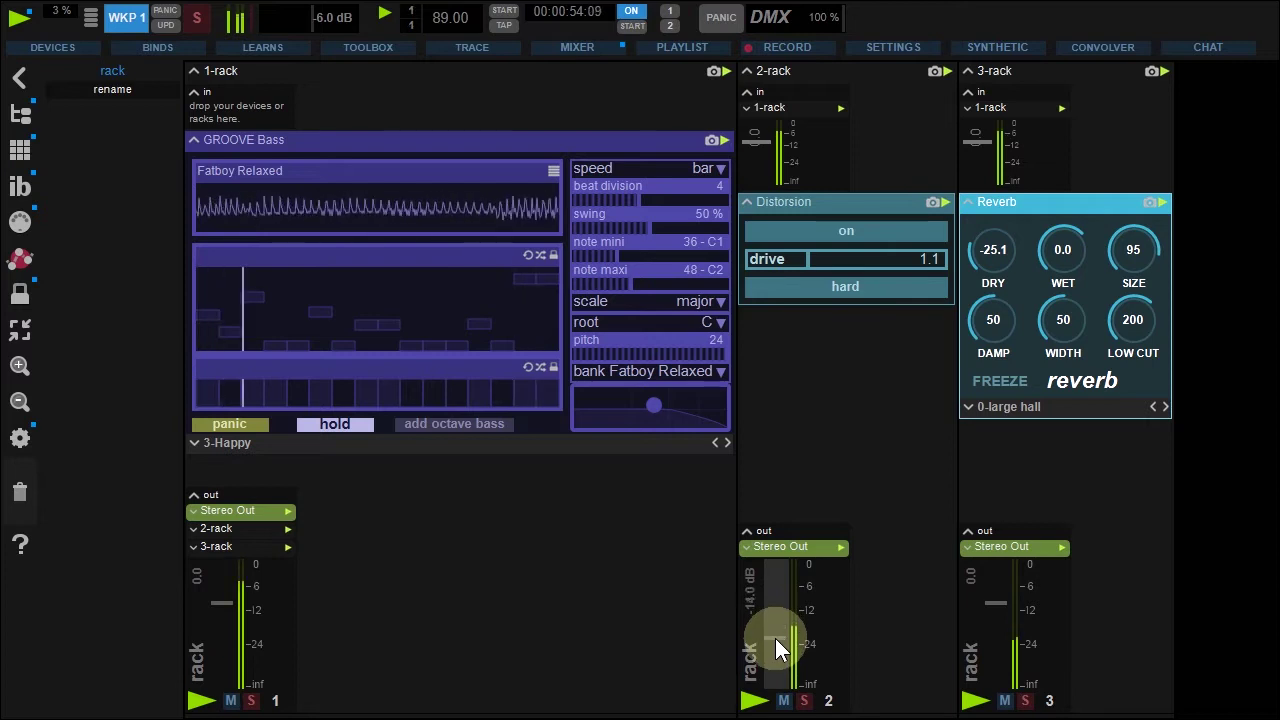
drag(807, 261, 951, 263)
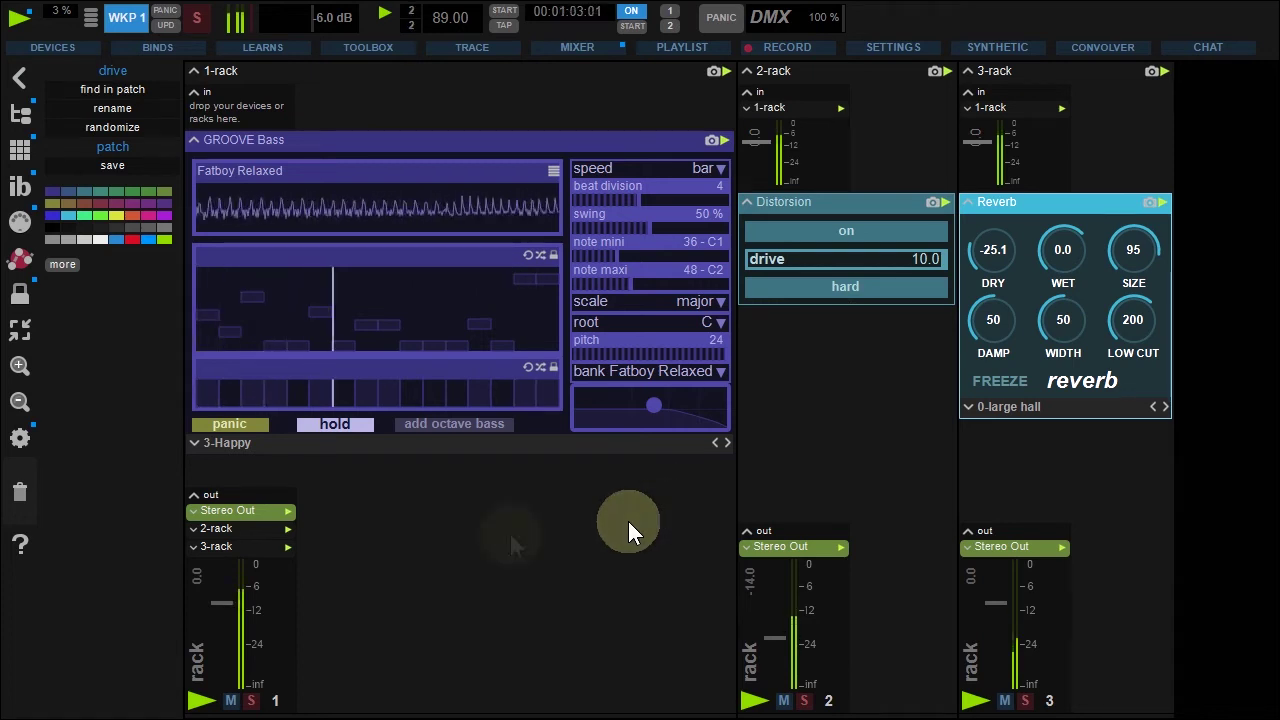
Step: Mute 1-rack's mixer strip and collapse the GROOVE Bass, Distortion and Reverb devices
click(230, 701)
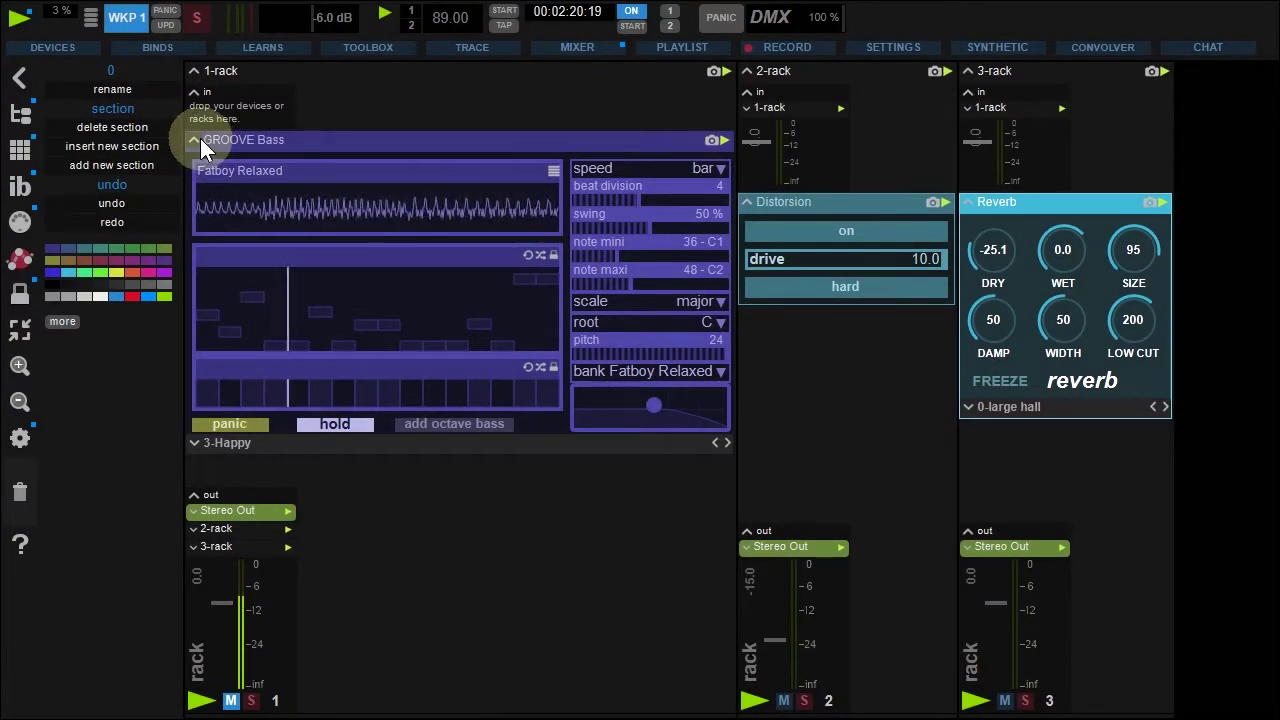
click(200, 139)
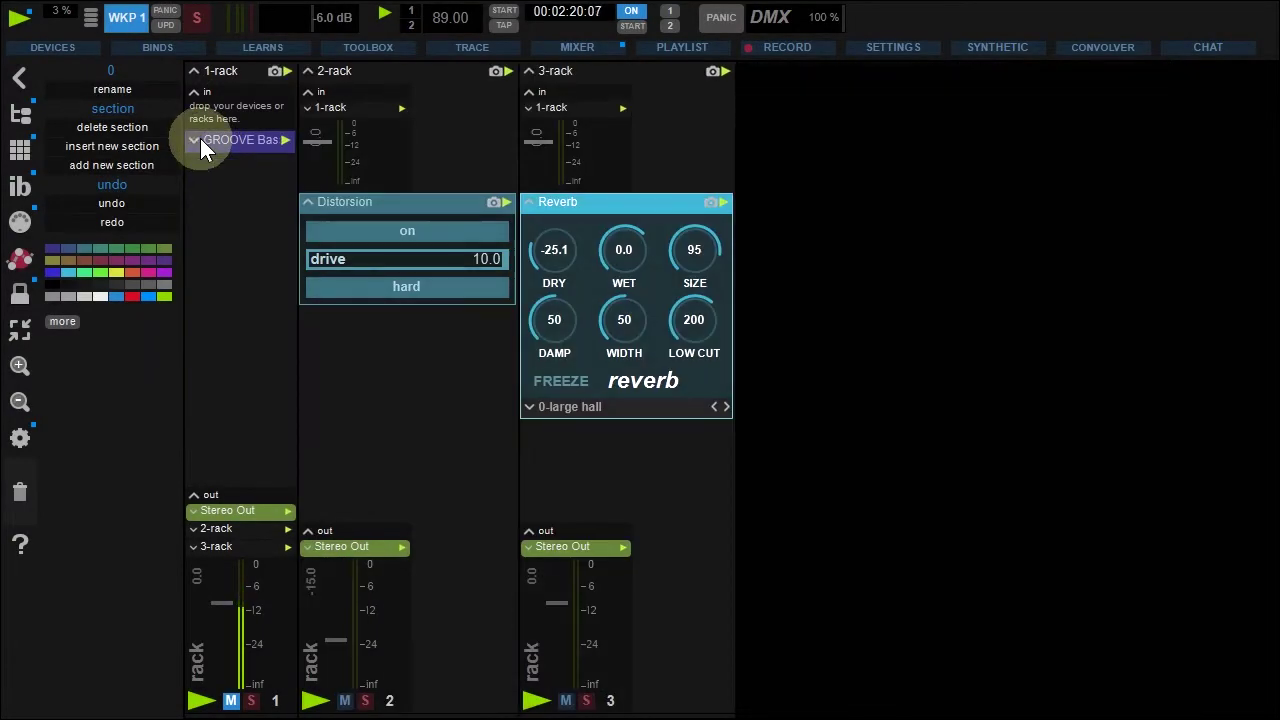
click(309, 201)
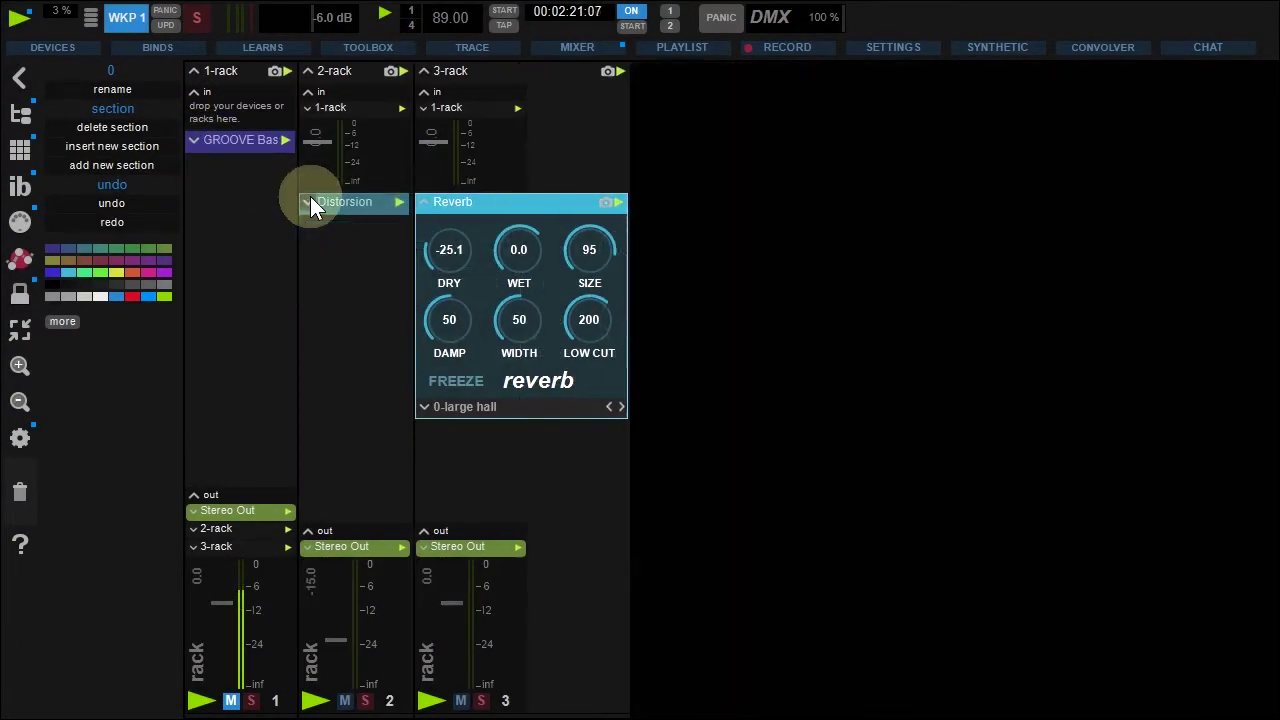
click(424, 202)
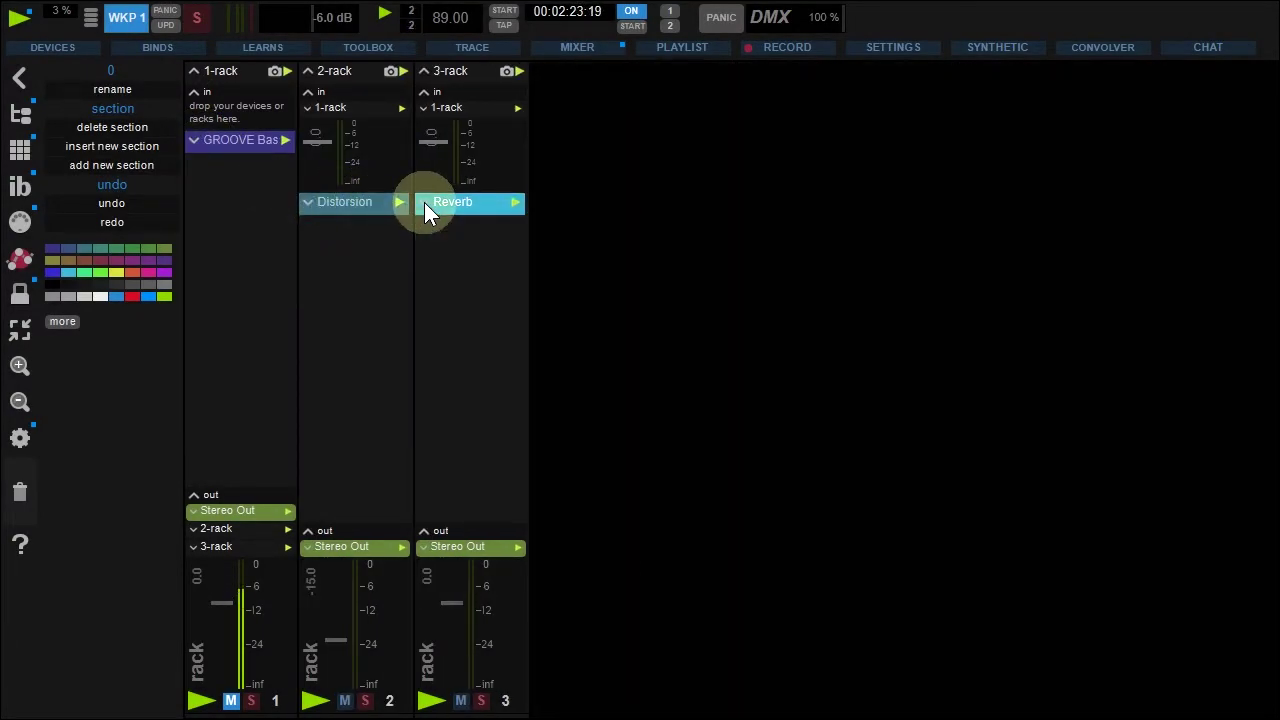
Step: Show and enlarge the grid sequencer, naming the first two sections intro and part 1
click(15, 155)
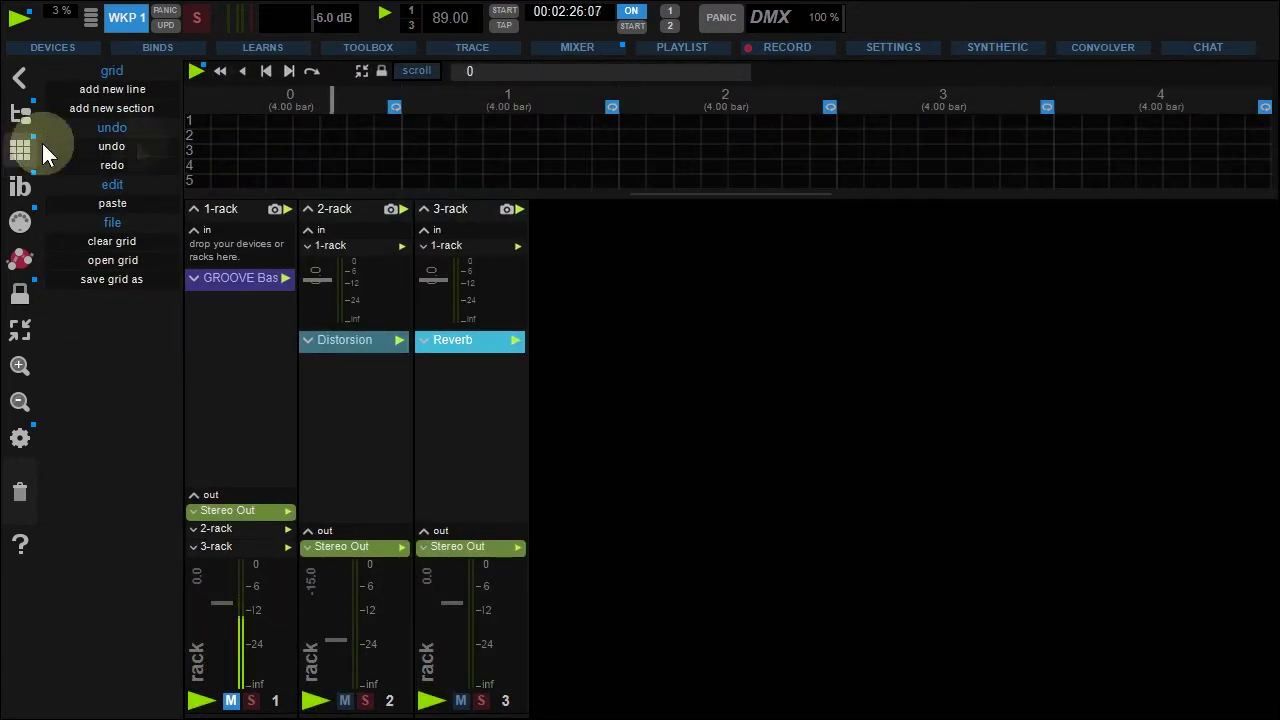
drag(659, 194, 660, 253)
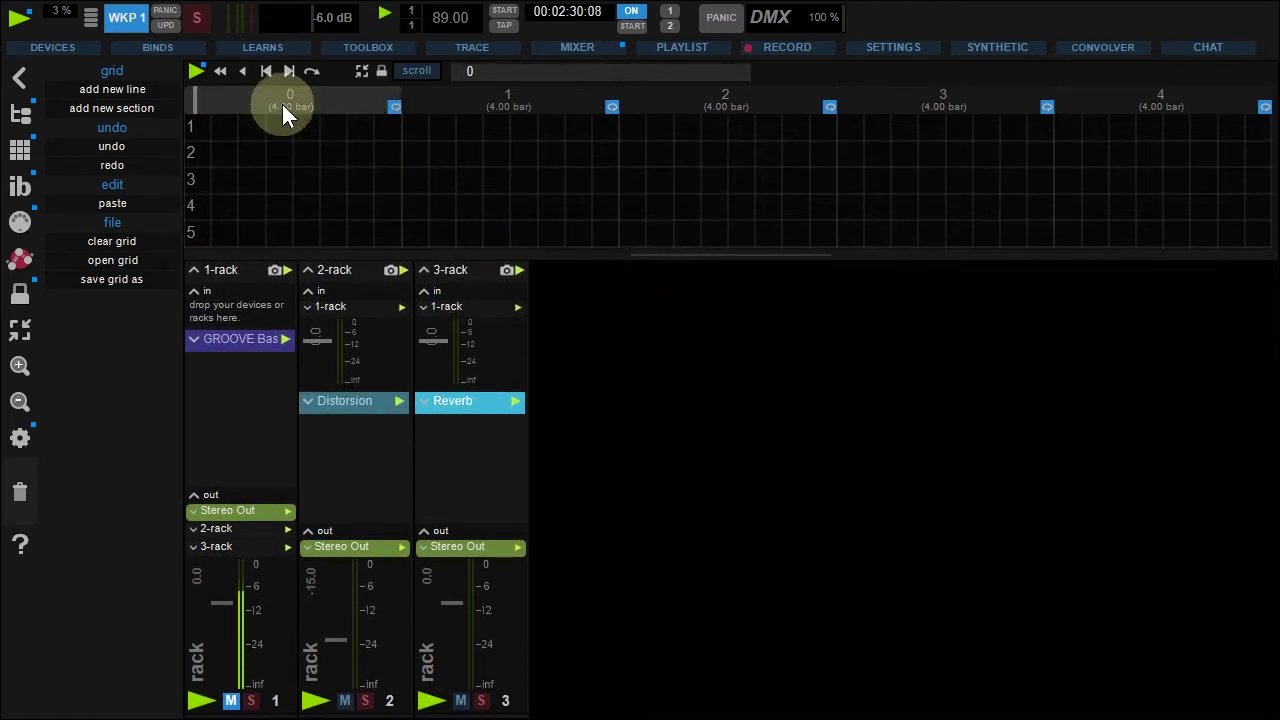
double_click(506, 89)
text(intro)
key(Return)
double_click(672, 96)
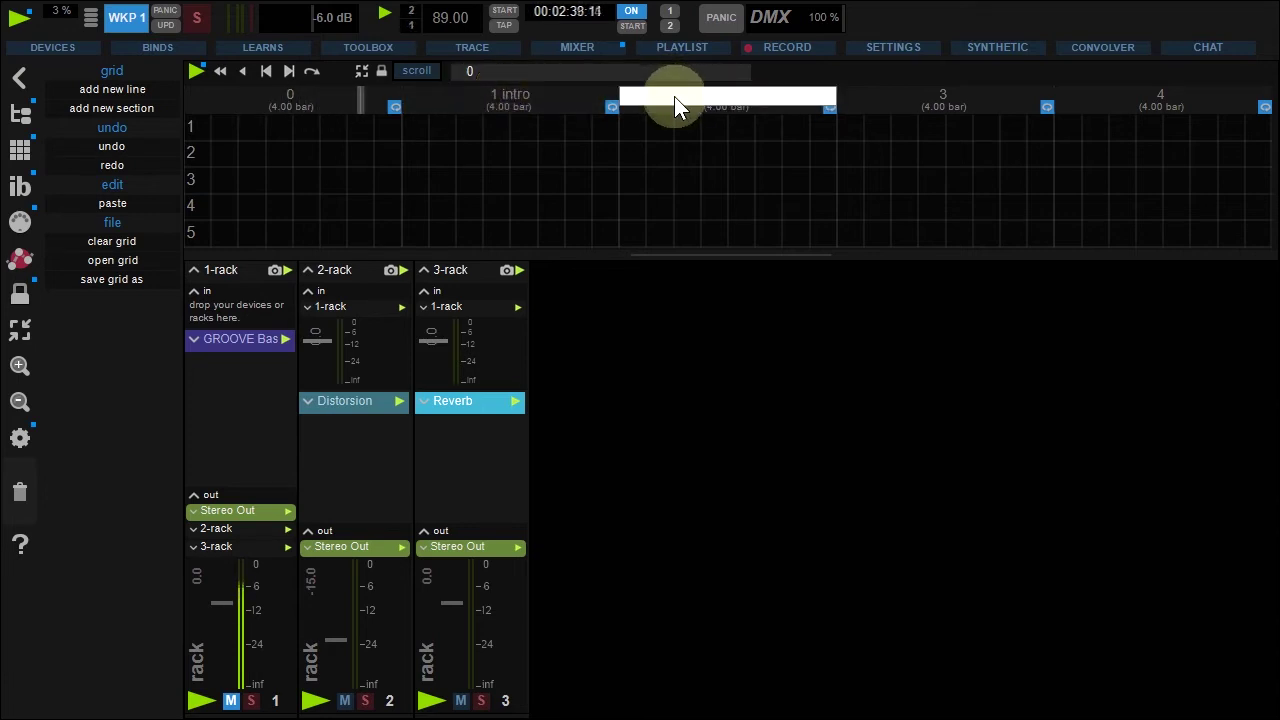
text(part 1)
key(Return)
Step: Name the third and fourth grid sections part 2 and end
double_click(899, 94)
text(part 2)
key(Return)
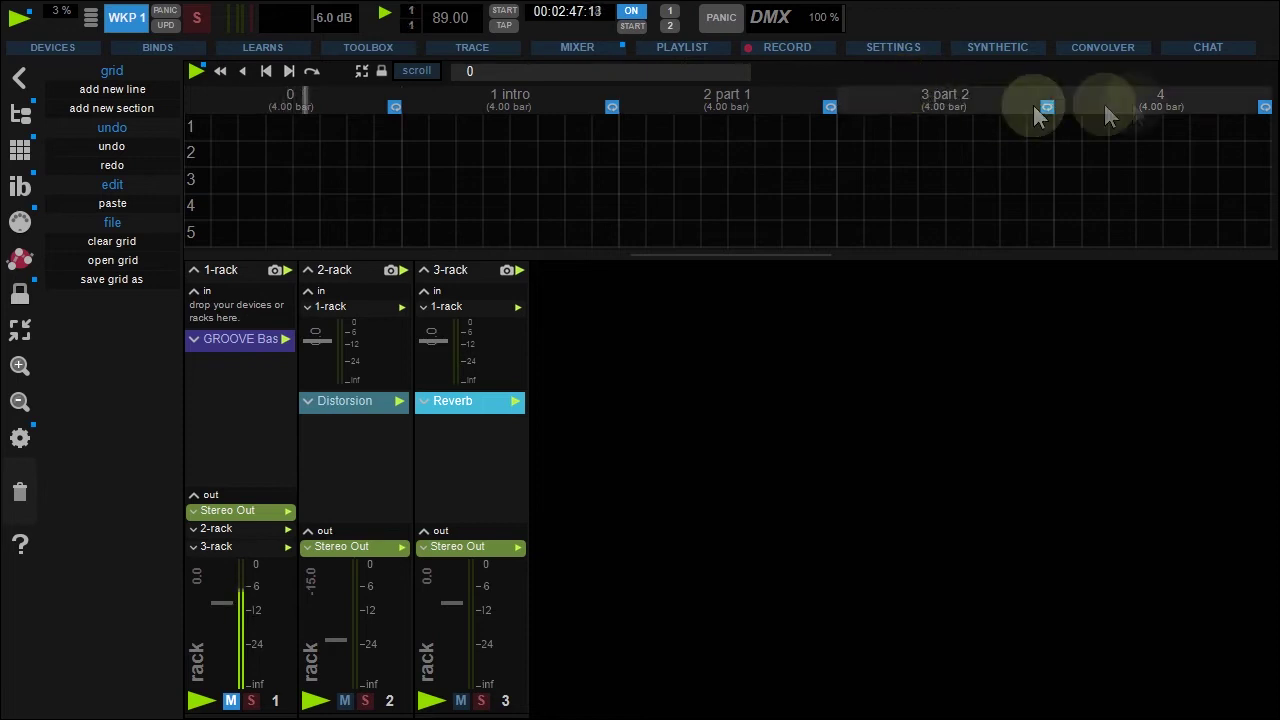
double_click(1135, 96)
text(end)
key(Return)
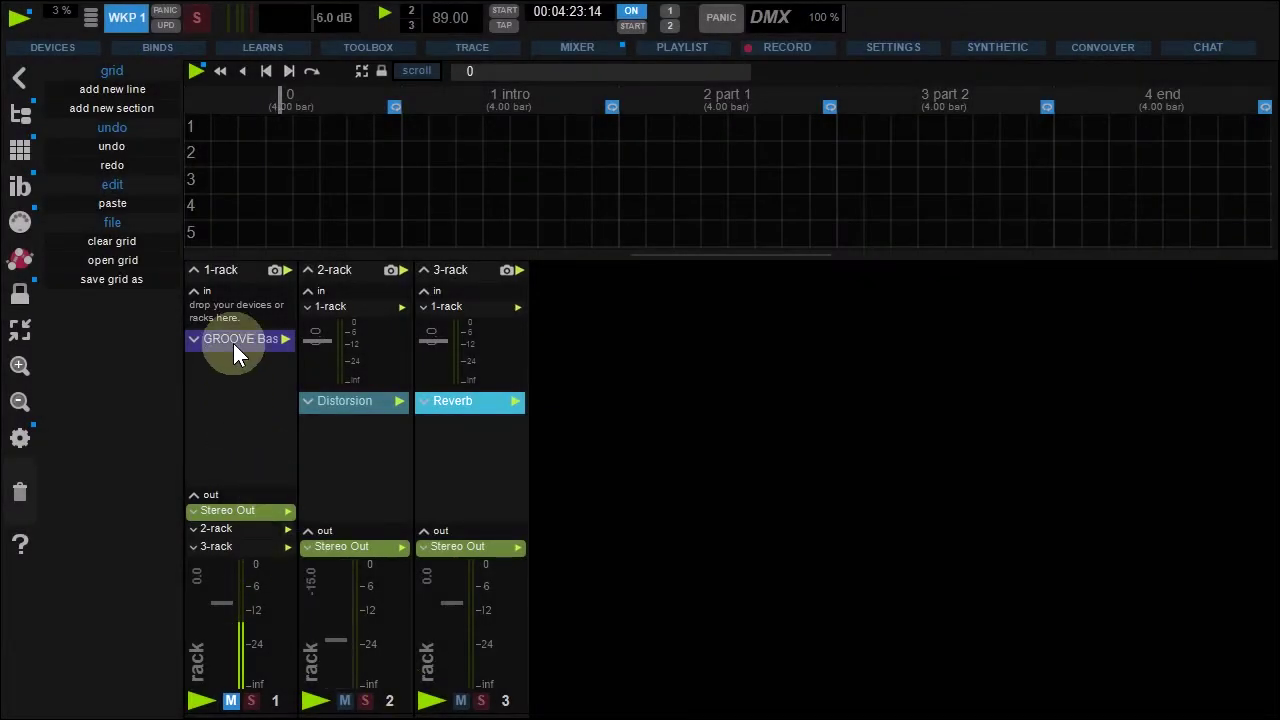
Step: Place GROOVE Bass across row 1, Distorsion on row 2 in parts 1–2, Reverb on row 3 in part 2
drag(233, 342, 1099, 126)
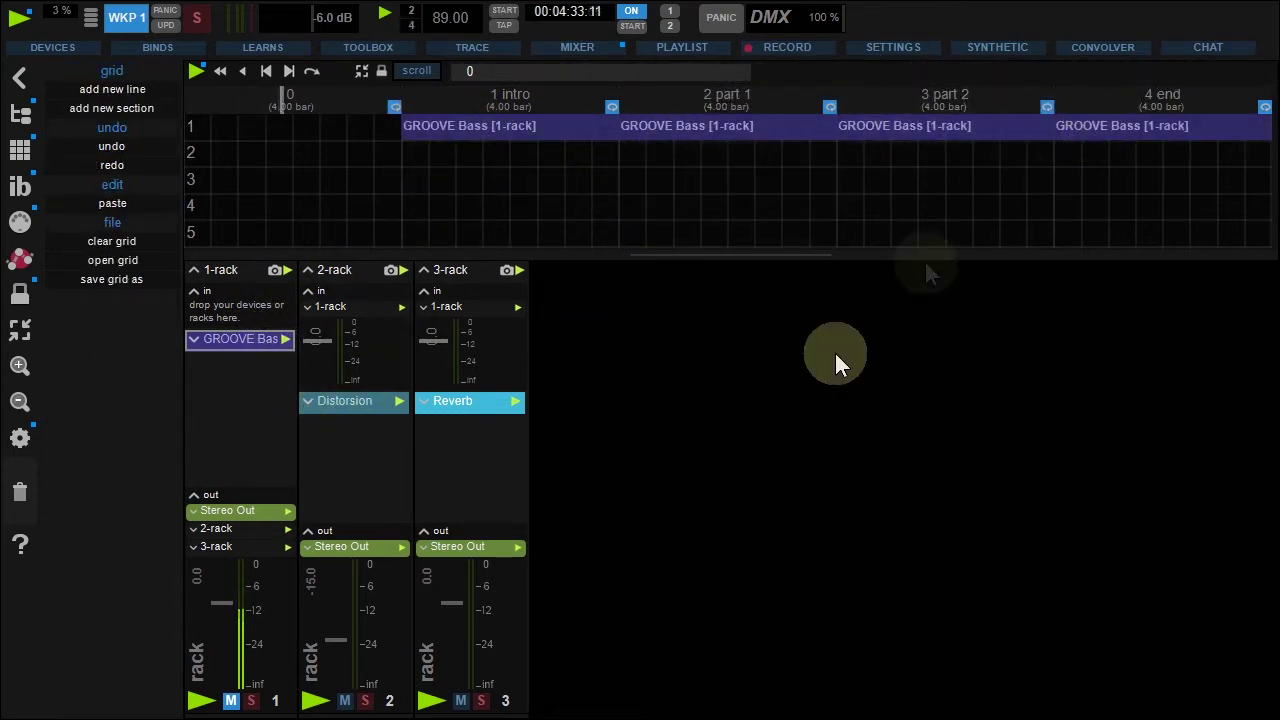
click(357, 403)
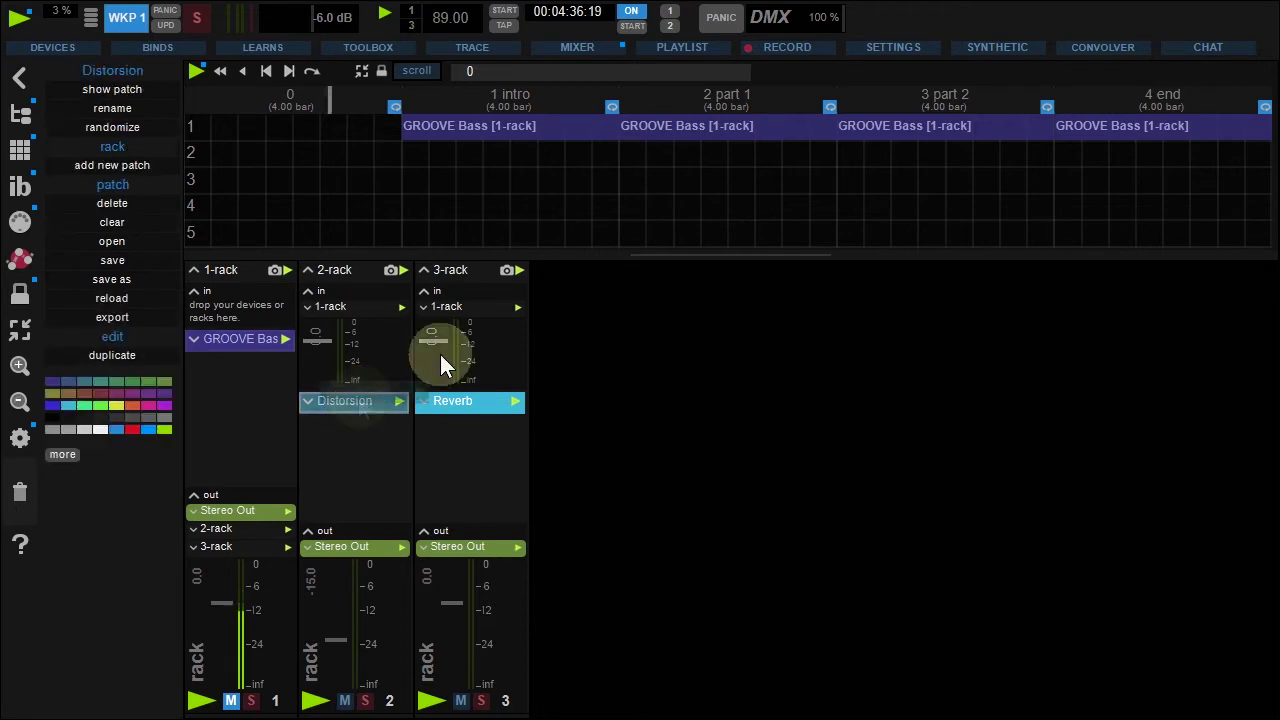
drag(441, 358, 700, 160)
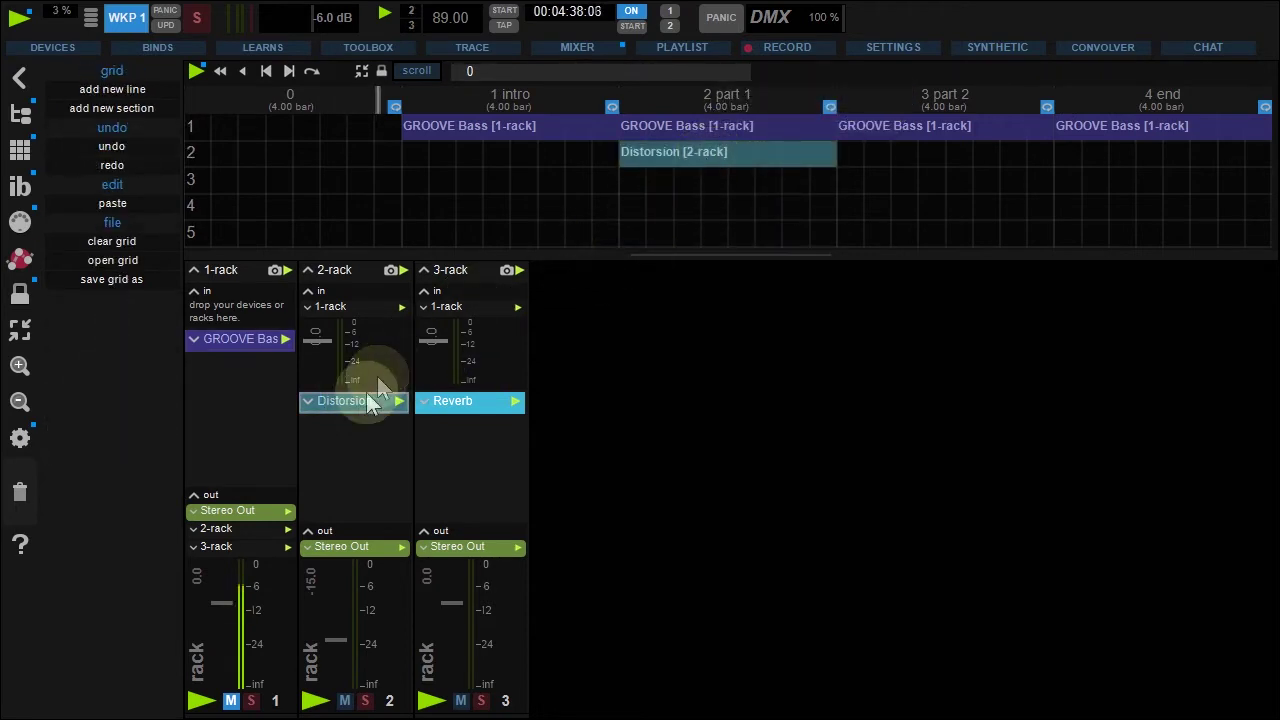
drag(366, 392, 907, 167)
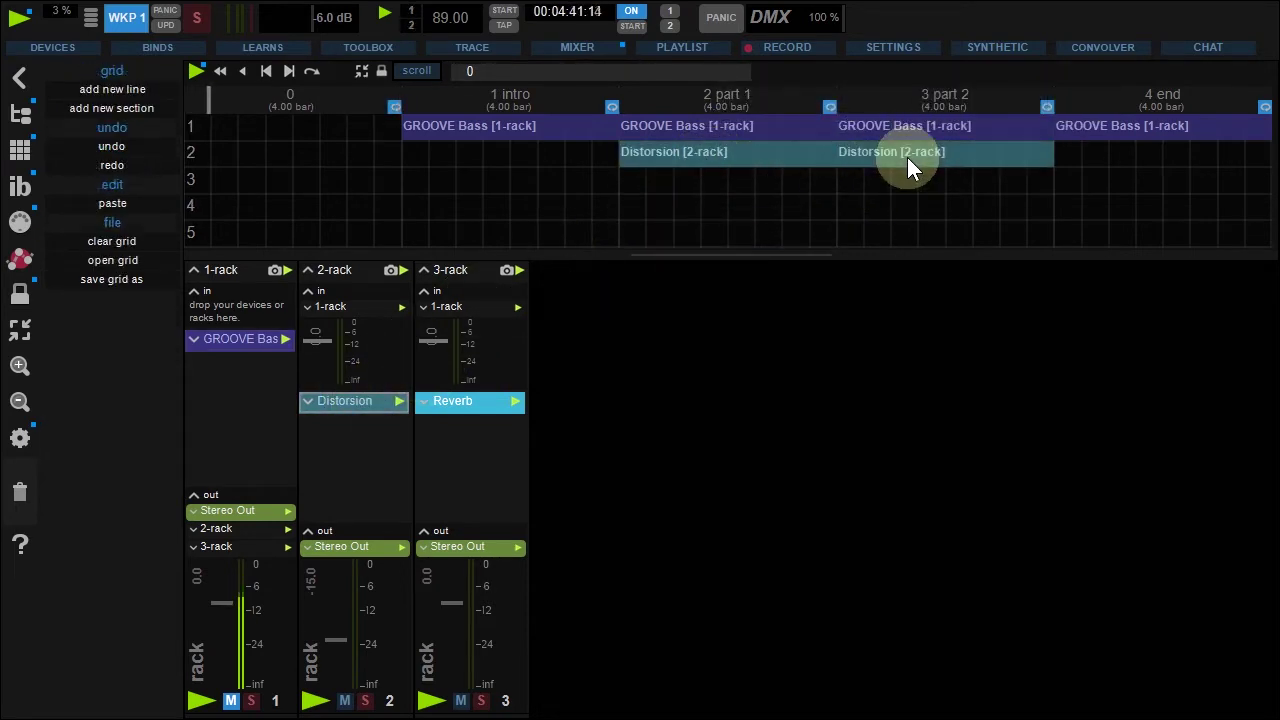
drag(471, 400, 913, 182)
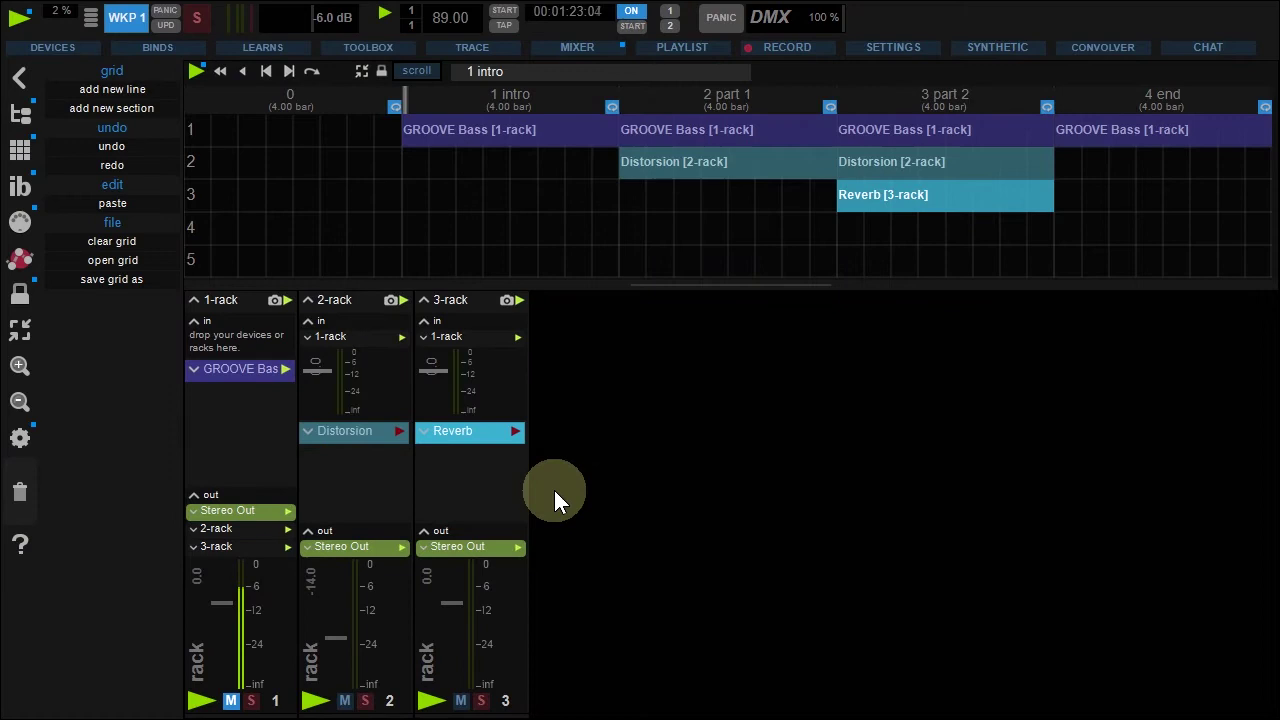
click(231, 702)
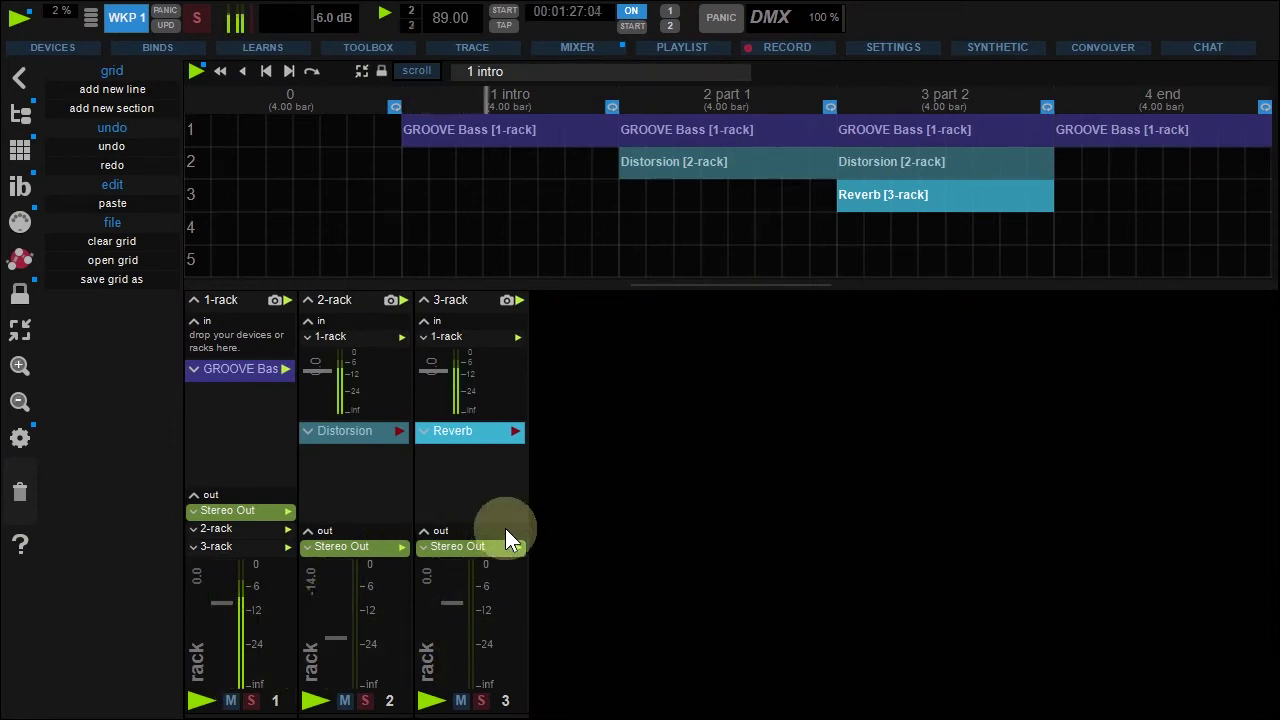
click(289, 71)
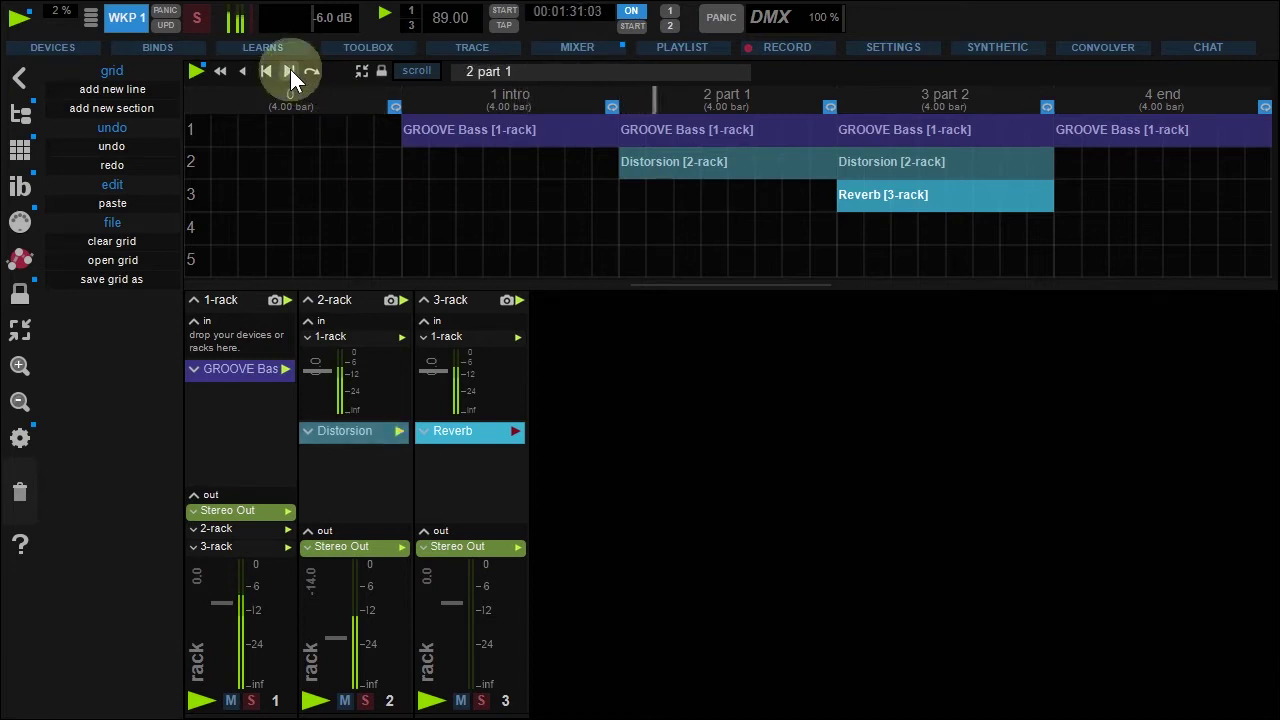
click(289, 71)
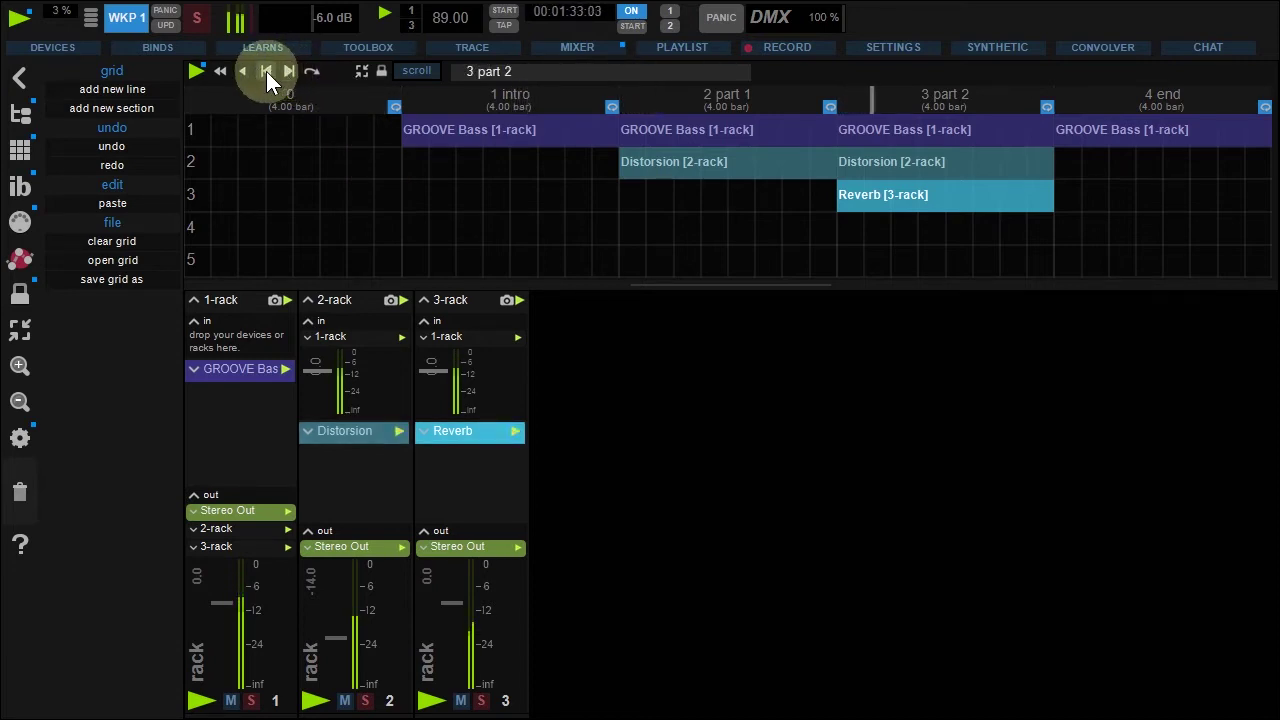
click(266, 71)
click(266, 71)
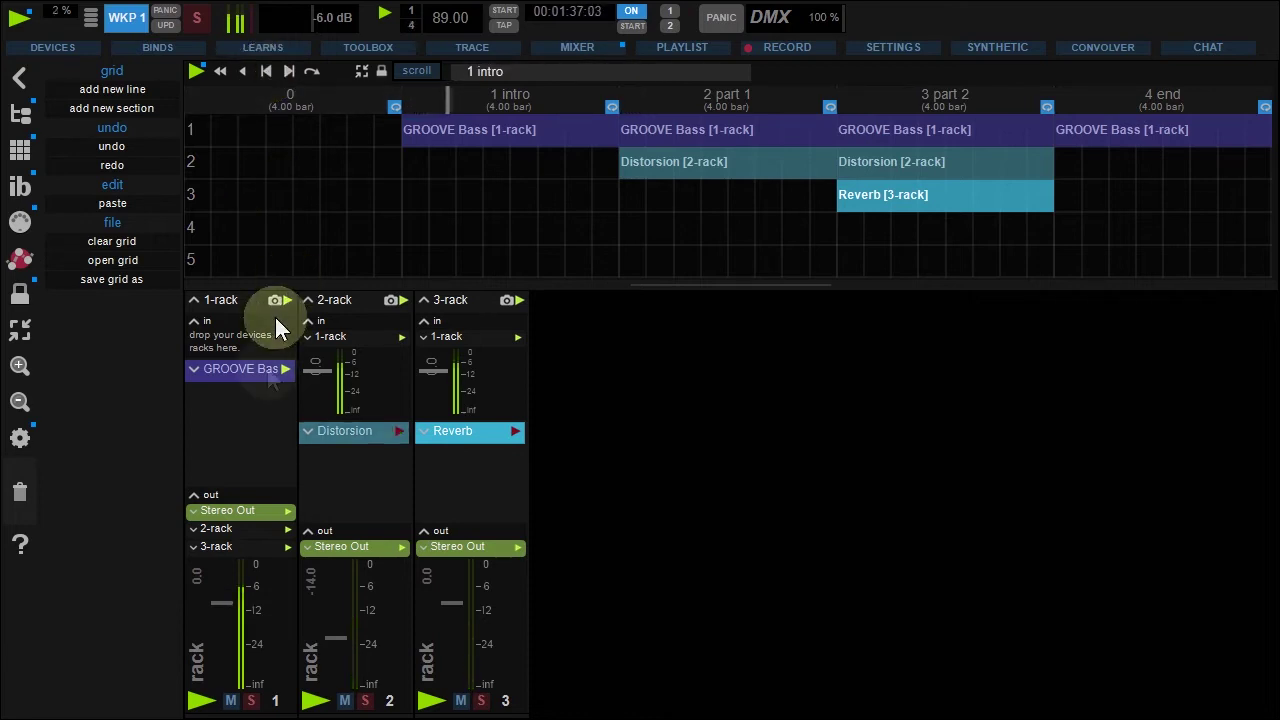
click(286, 71)
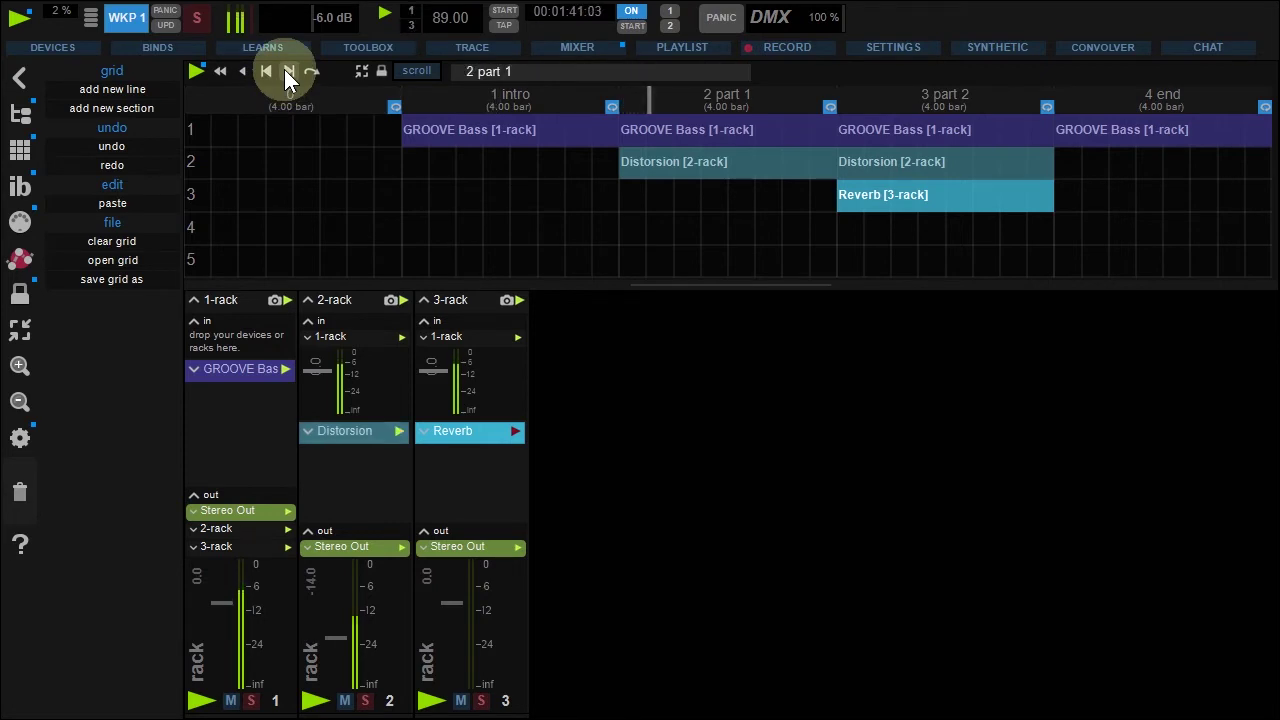
click(286, 71)
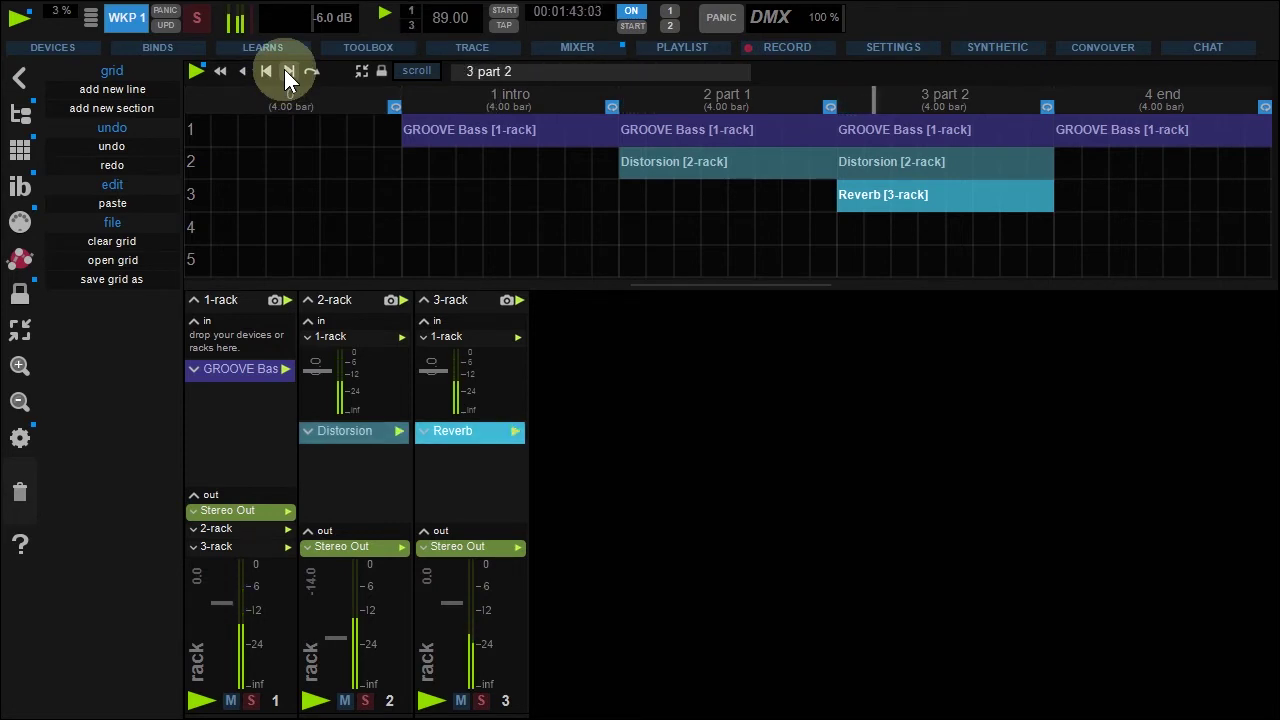
click(286, 71)
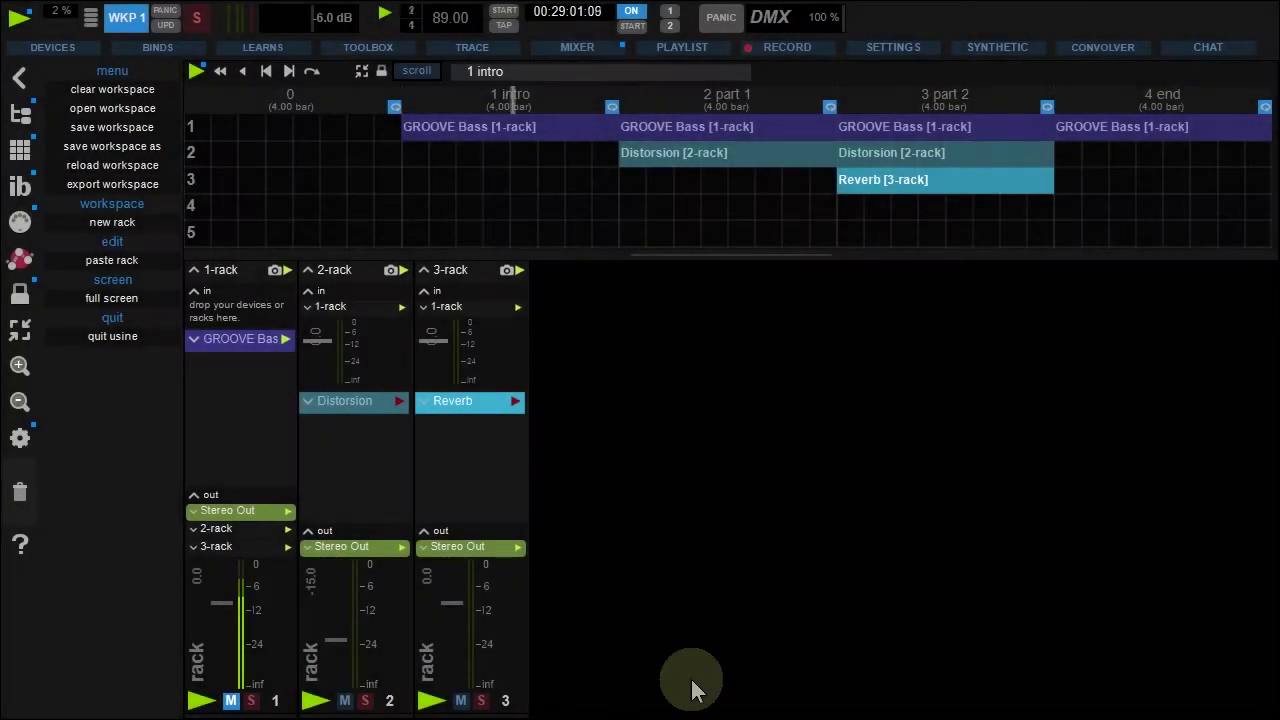
Step: Set the intro section's duration to 2 bars
click(509, 103)
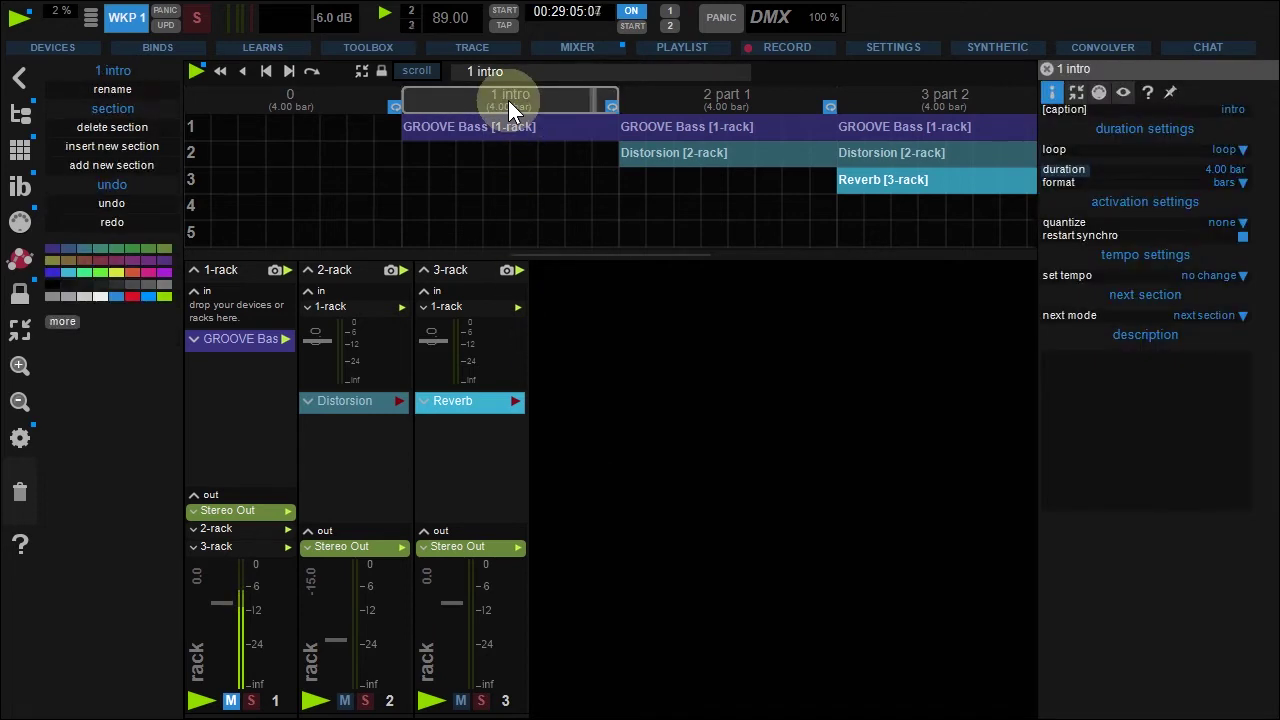
click(1090, 169)
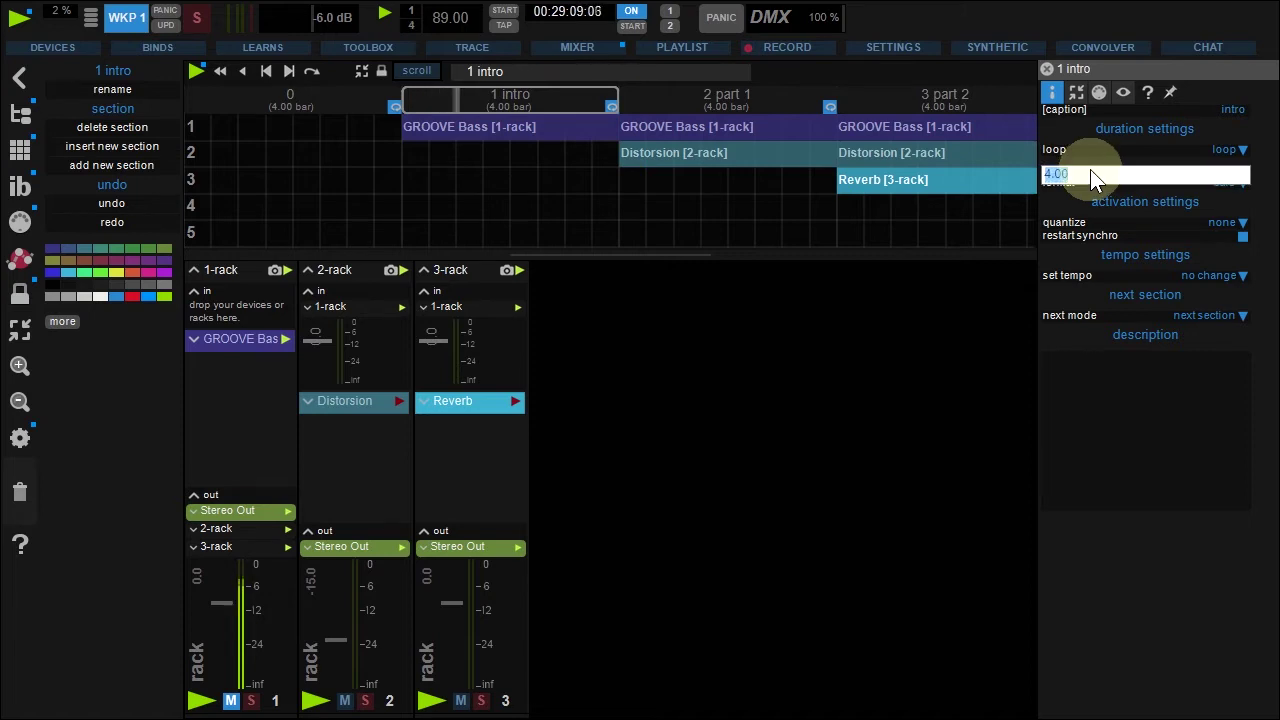
text(2)
key(Return)
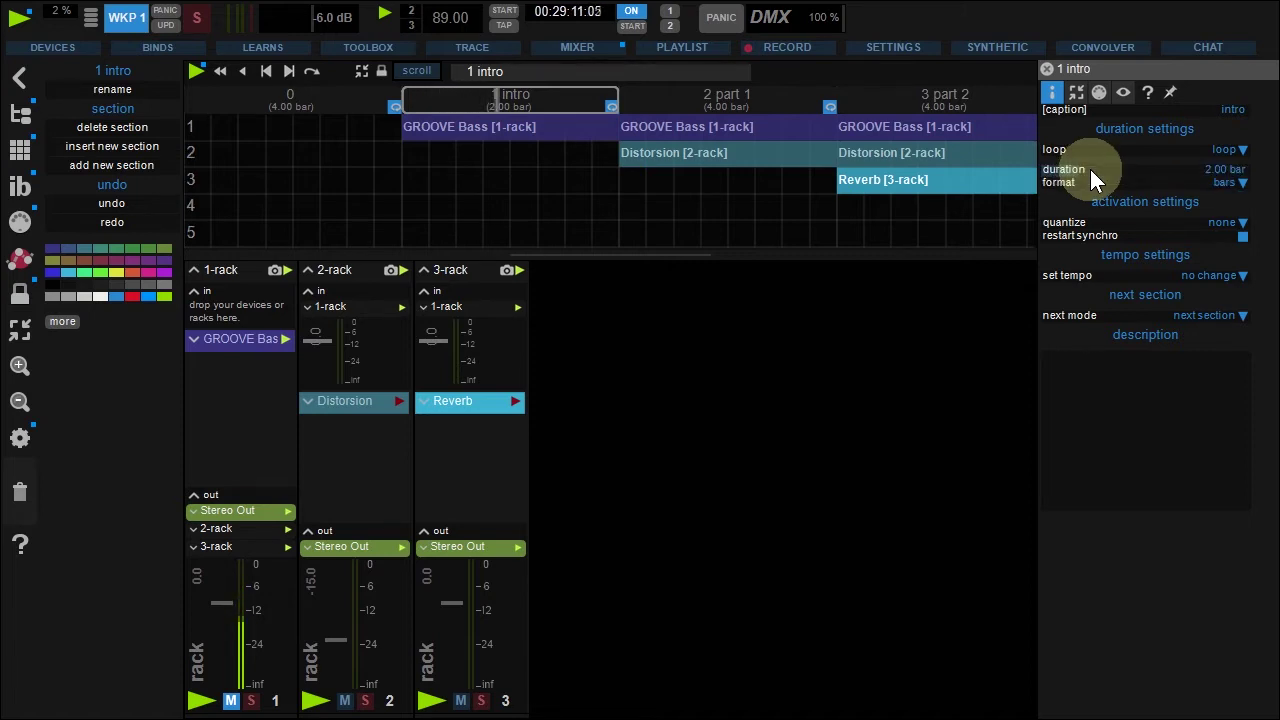
click(1046, 69)
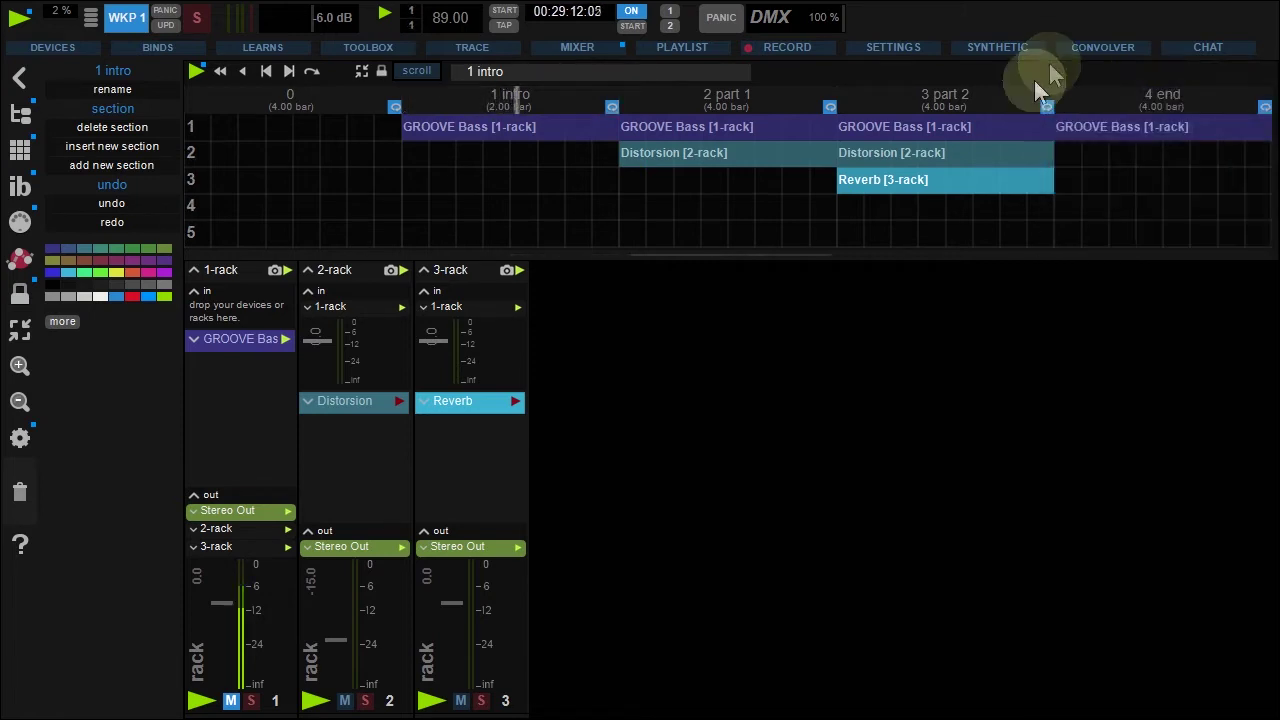
Step: Switch the intro duration format to seconds, then back to bars
click(515, 96)
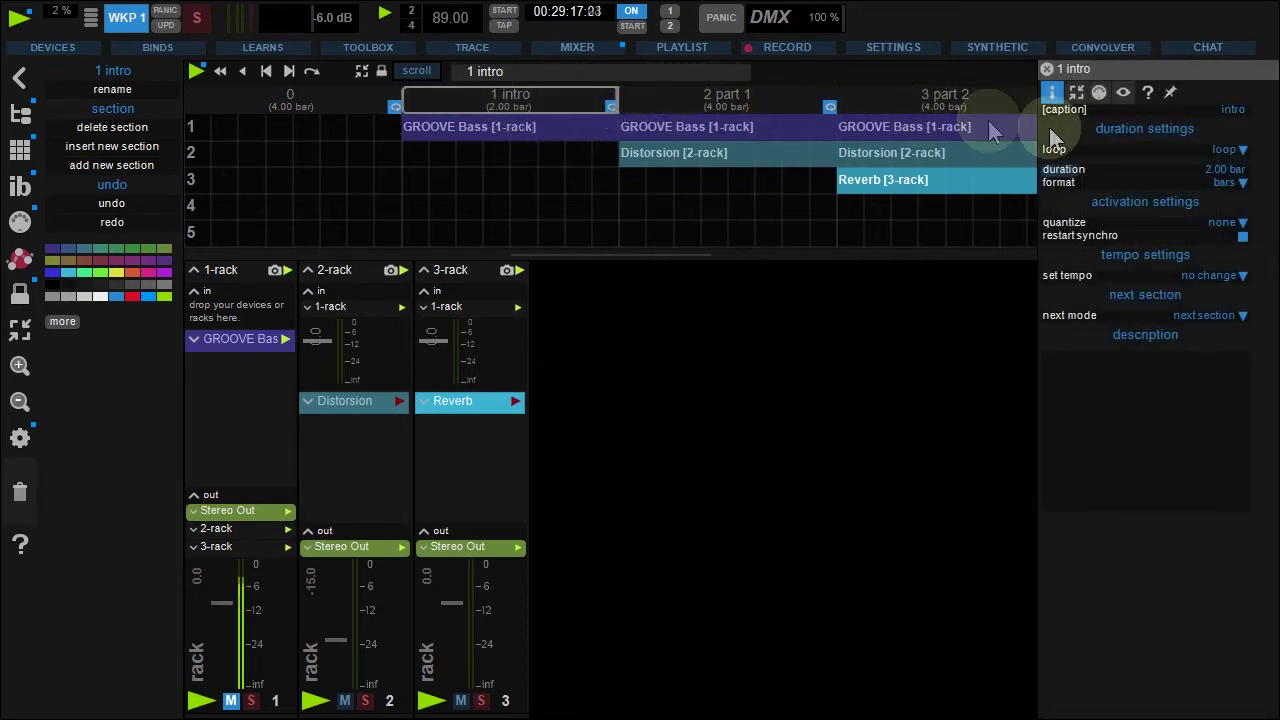
click(1126, 185)
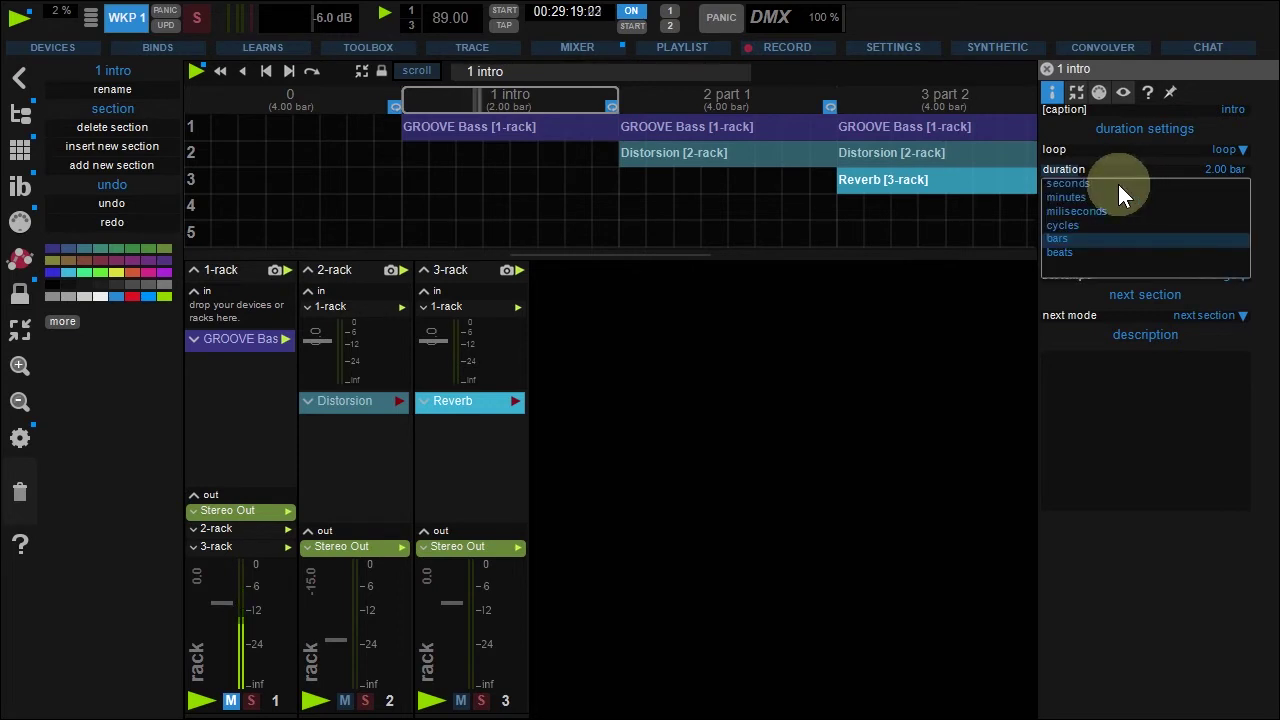
click(1118, 184)
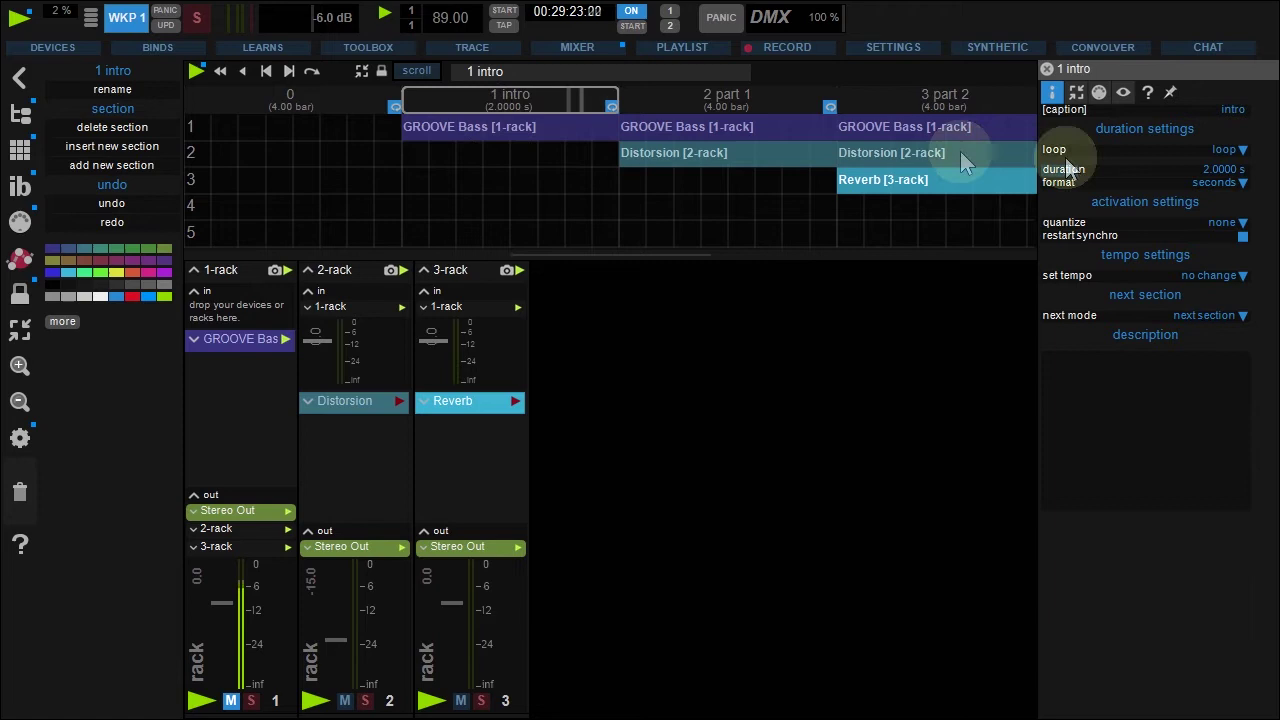
click(1119, 183)
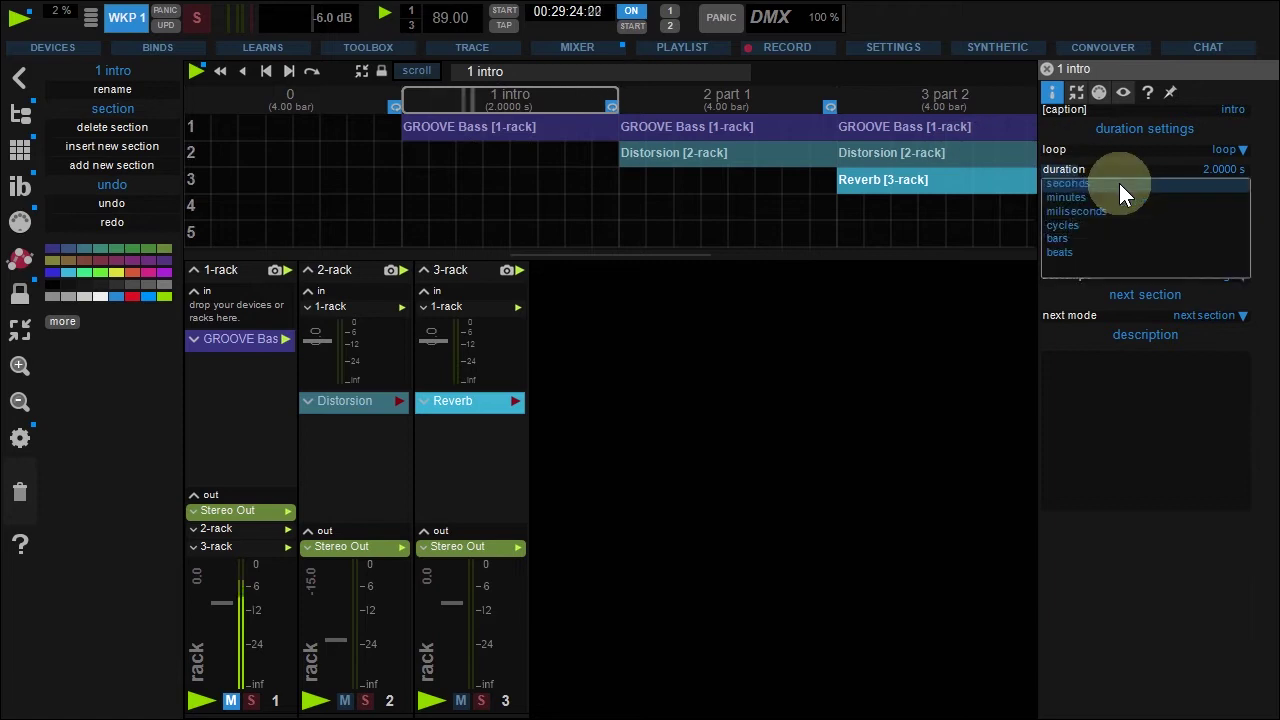
click(1085, 238)
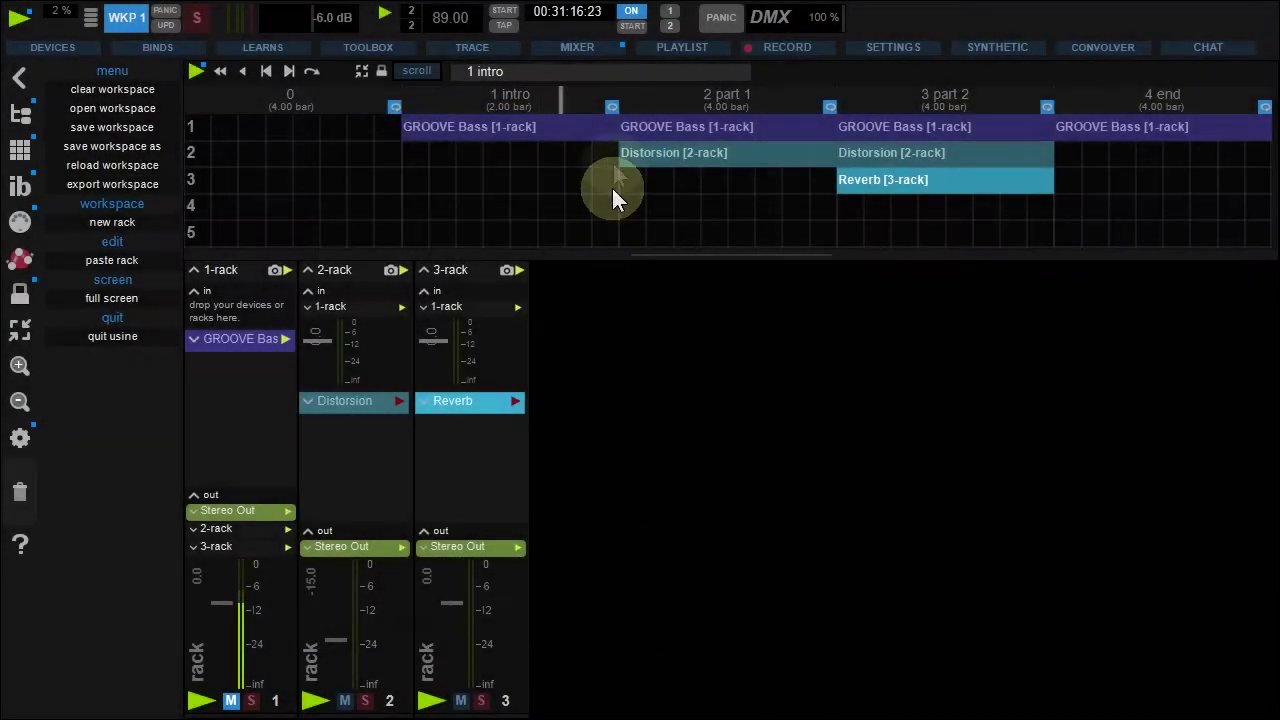
Step: Cycle the intro's end marker through loop and pause, settling on next section
click(610, 111)
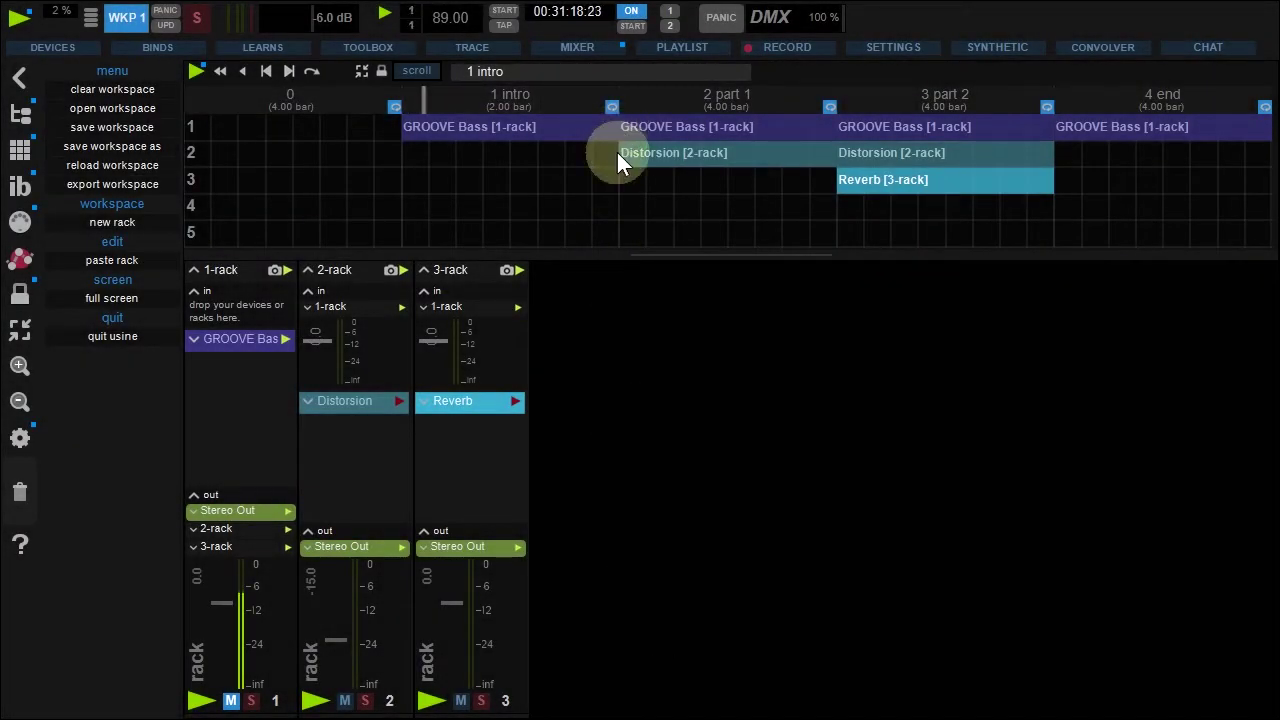
mouse_move(611, 104)
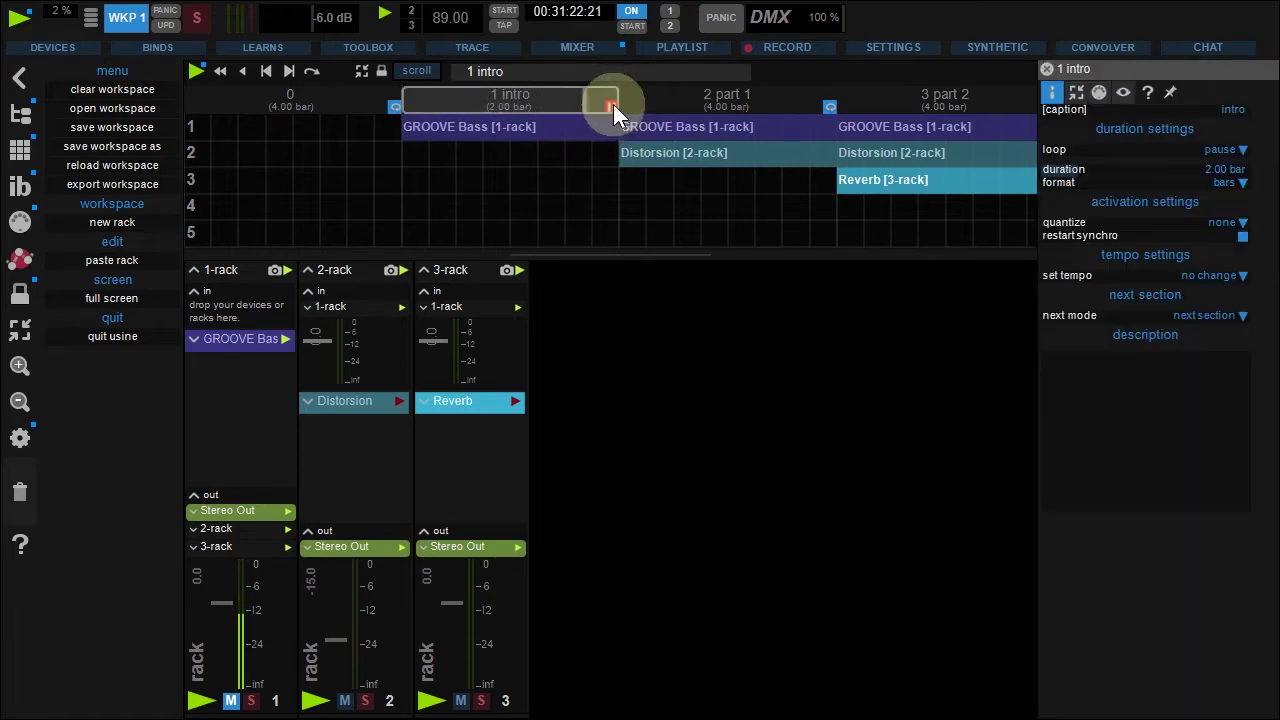
click(613, 104)
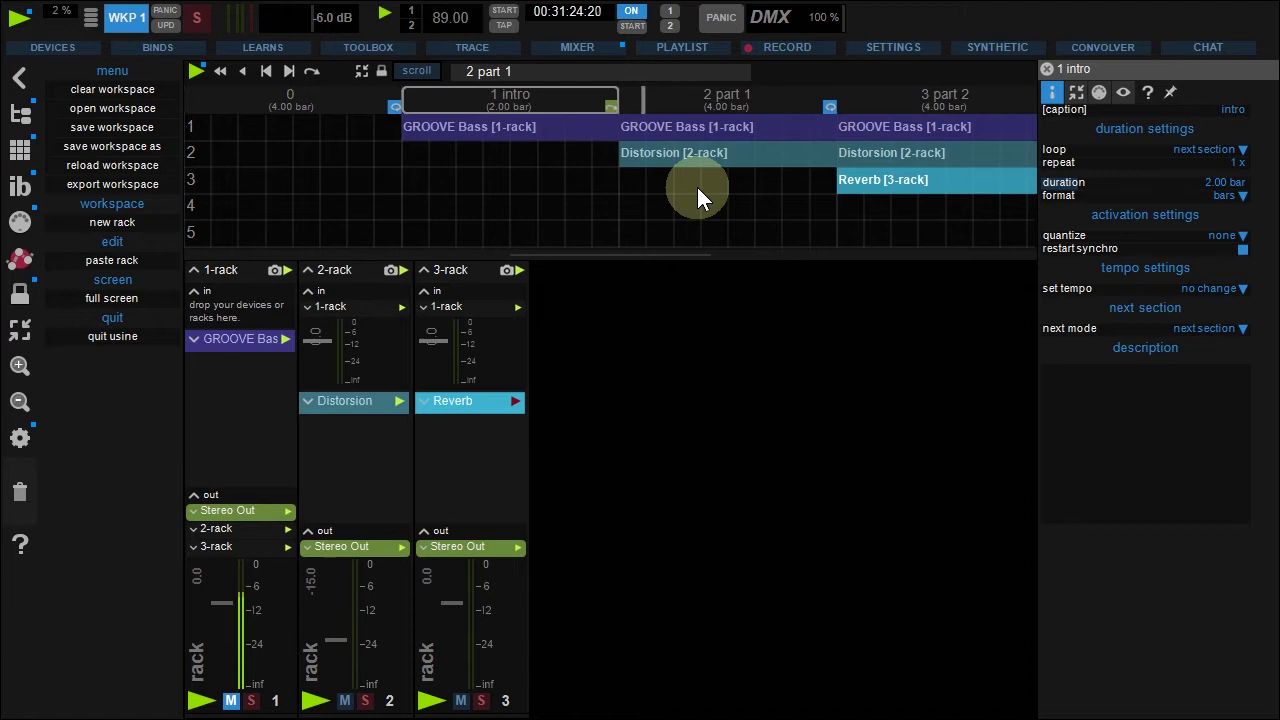
click(611, 106)
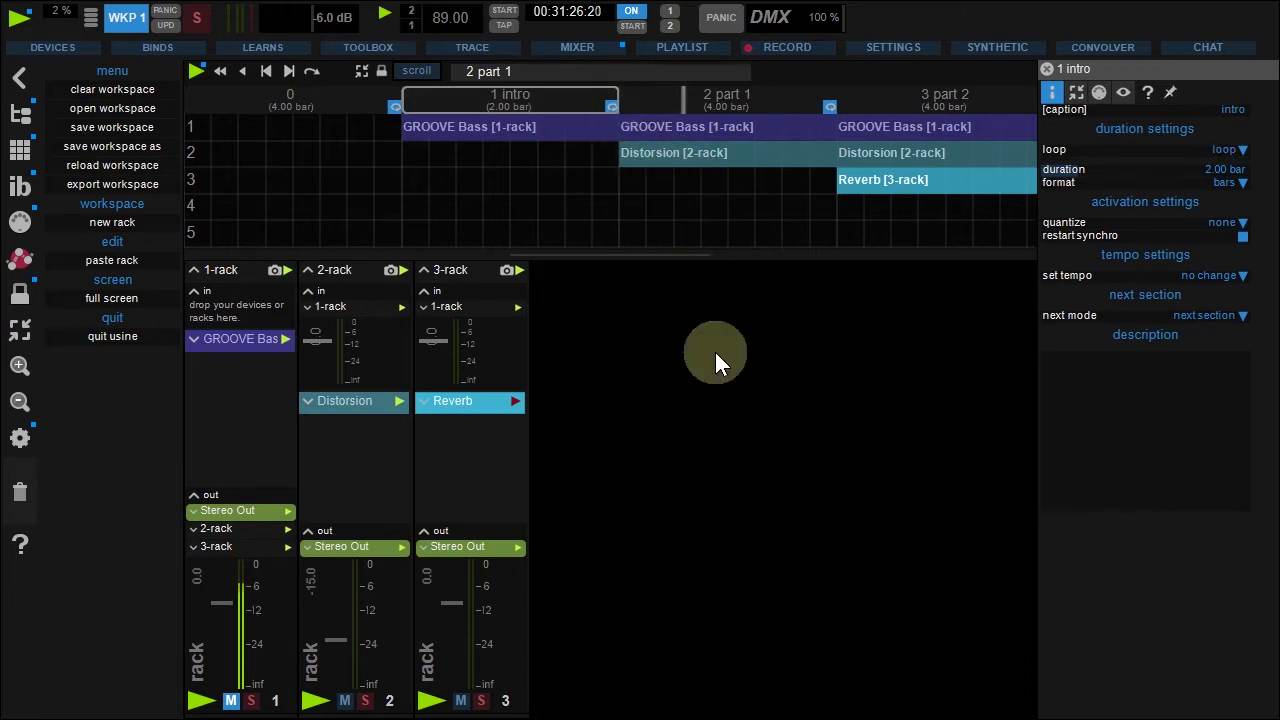
click(611, 104)
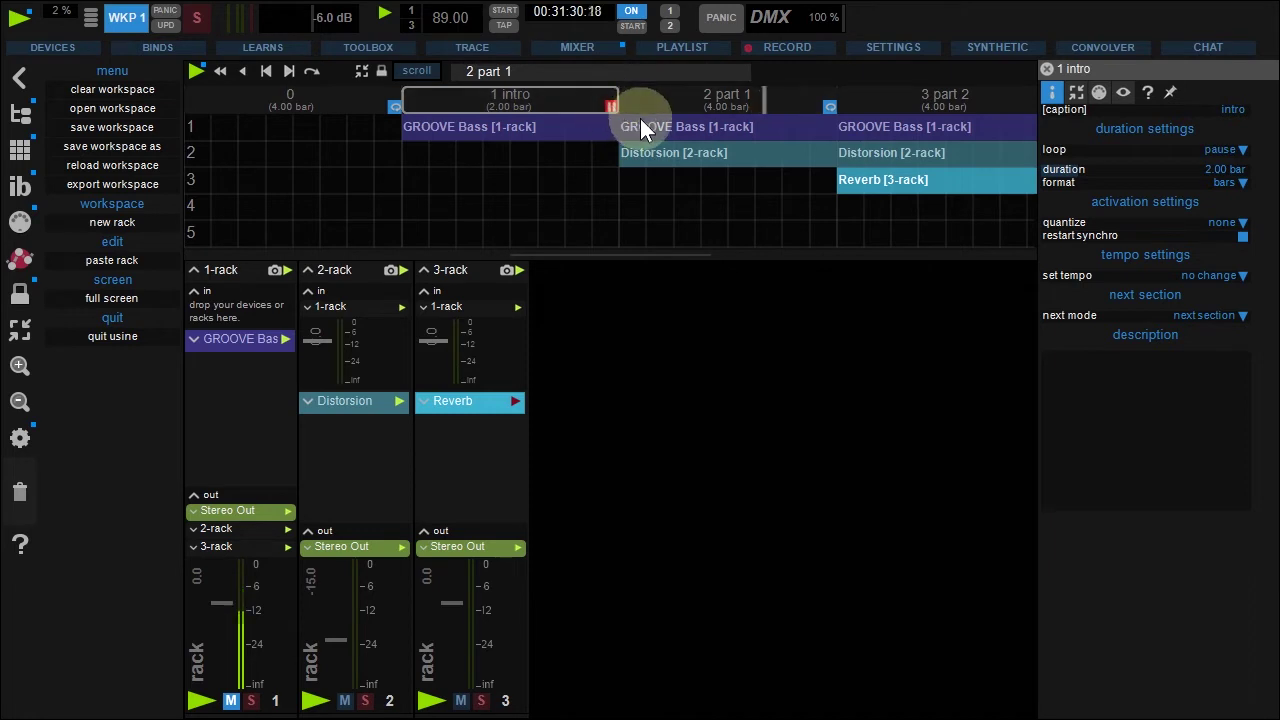
click(615, 105)
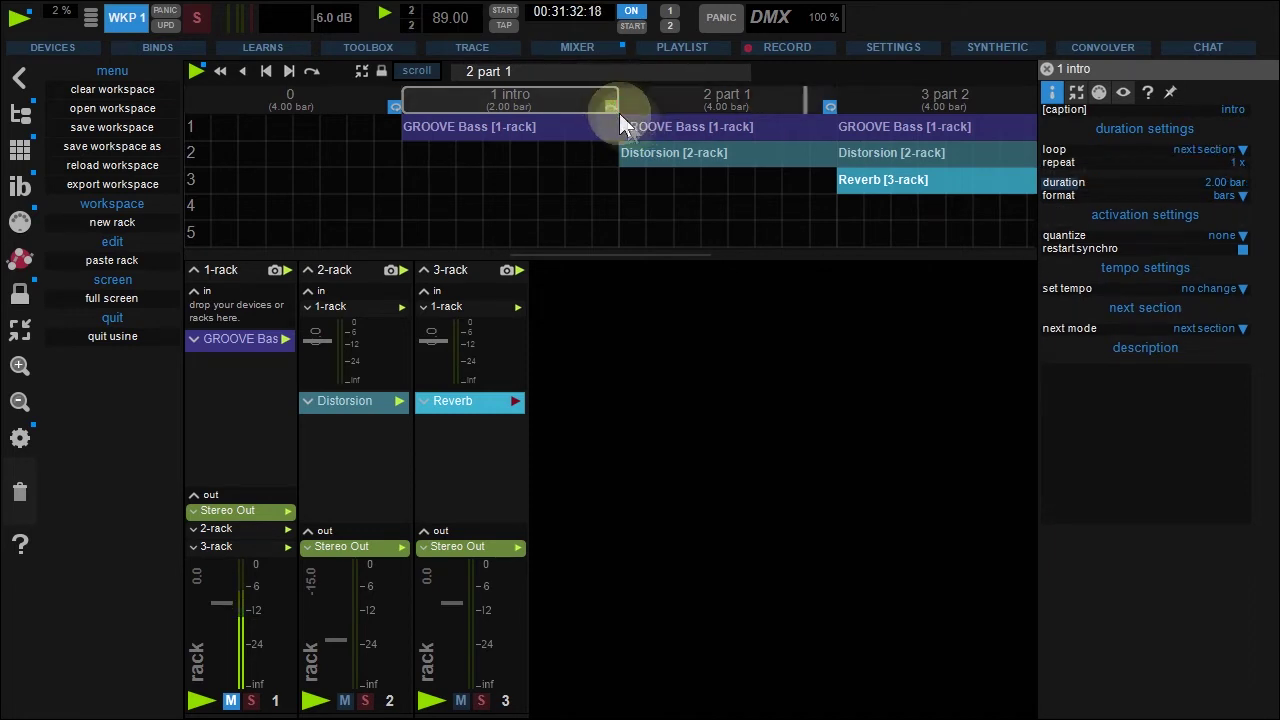
Step: Set part 1's end marker to continue into the next section
click(829, 106)
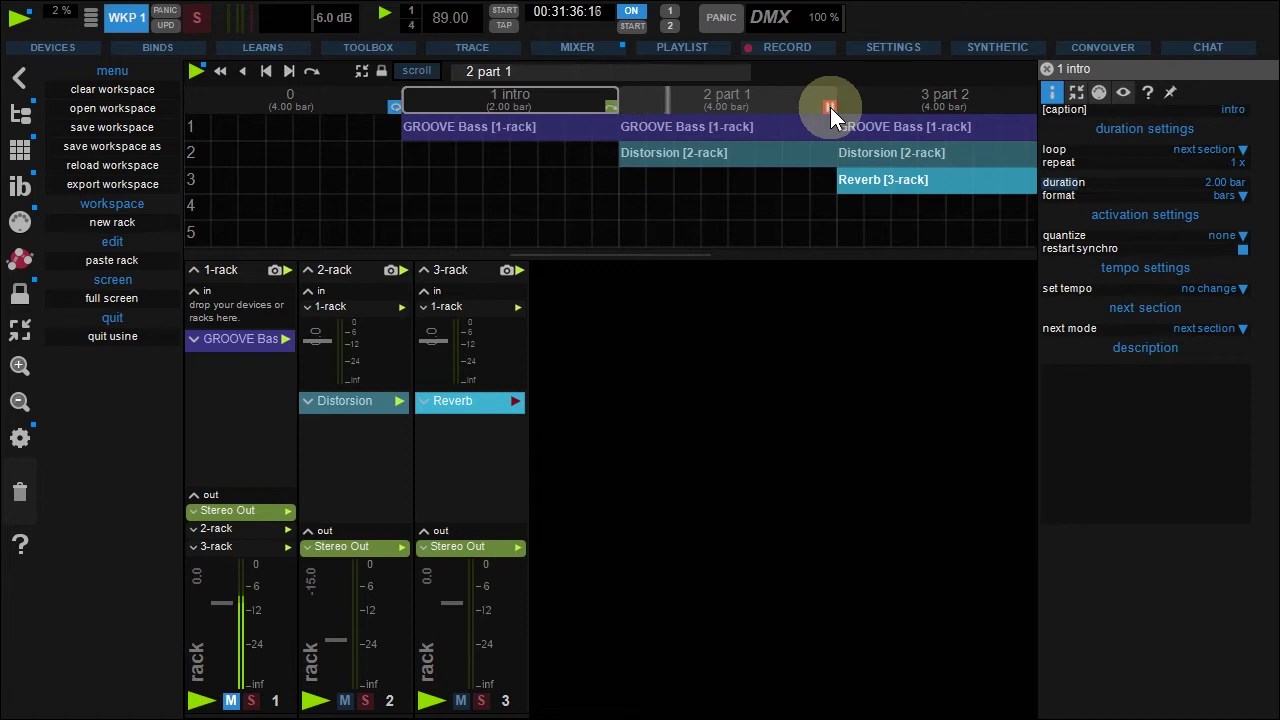
click(830, 107)
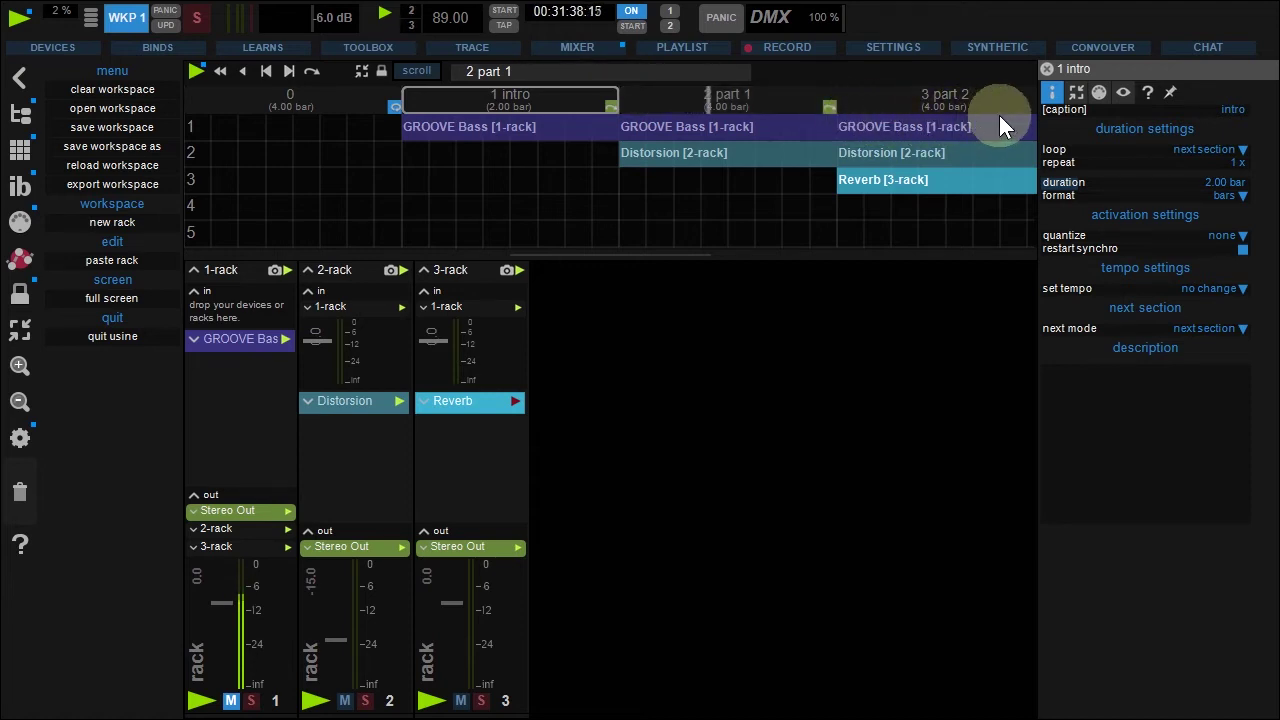
drag(820, 225, 520, 215)
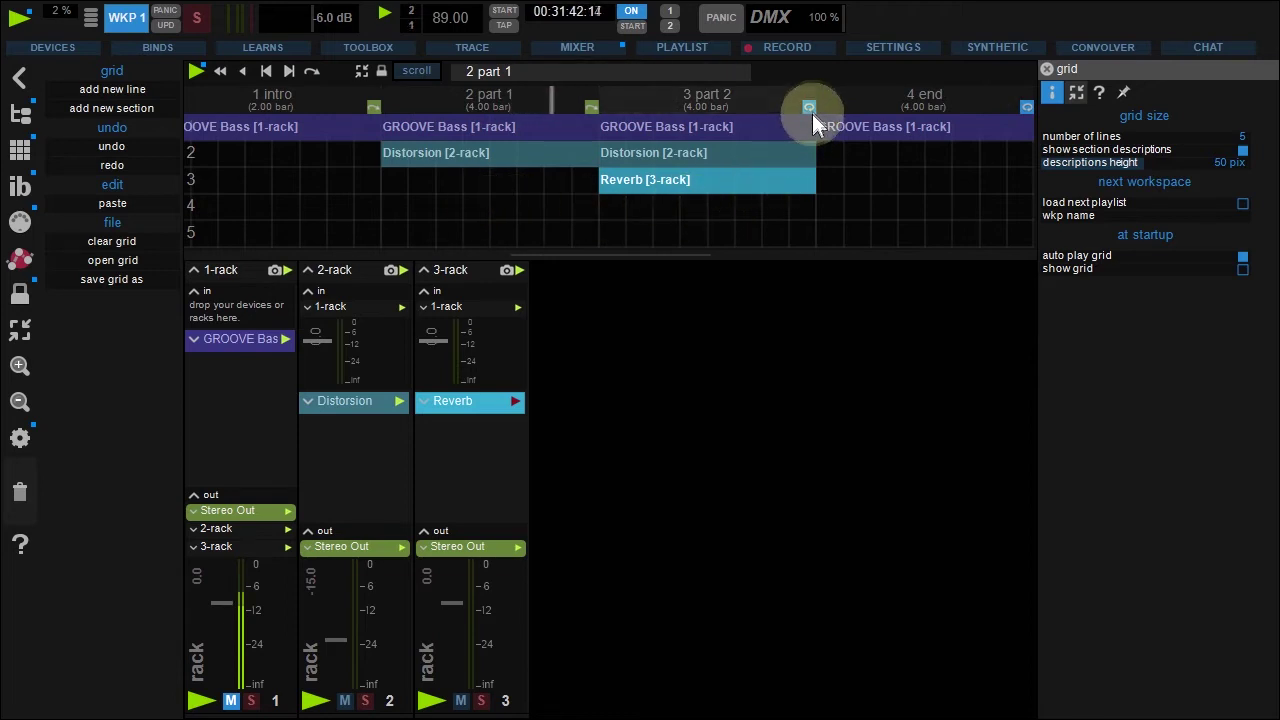
Step: Give the 4 end section a red pause end marker, and toggle transport looping on and off
click(1026, 107)
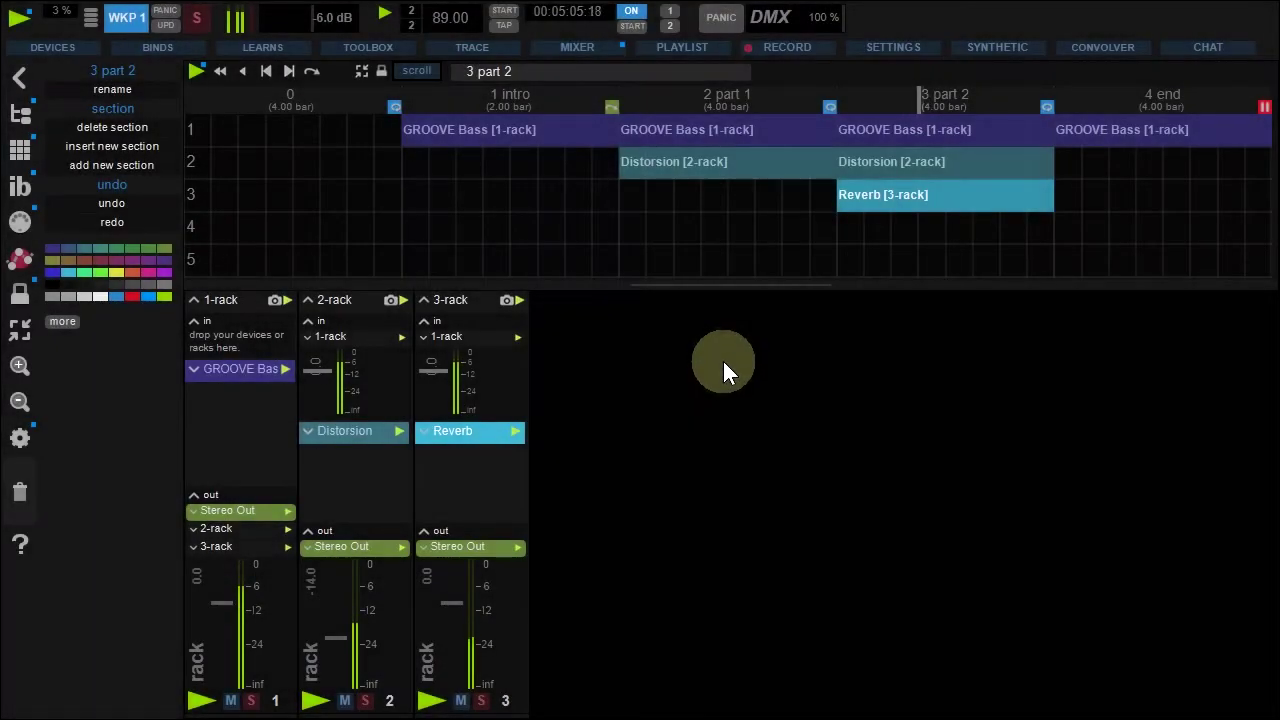
click(311, 71)
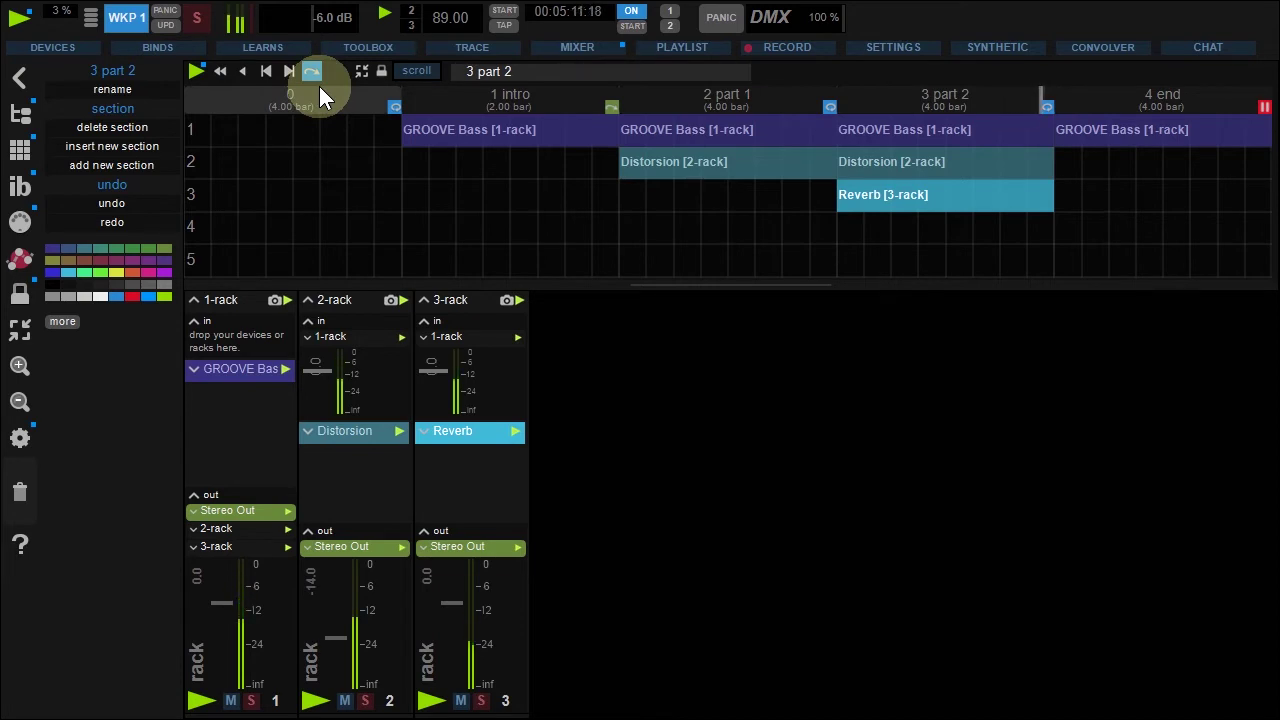
click(317, 80)
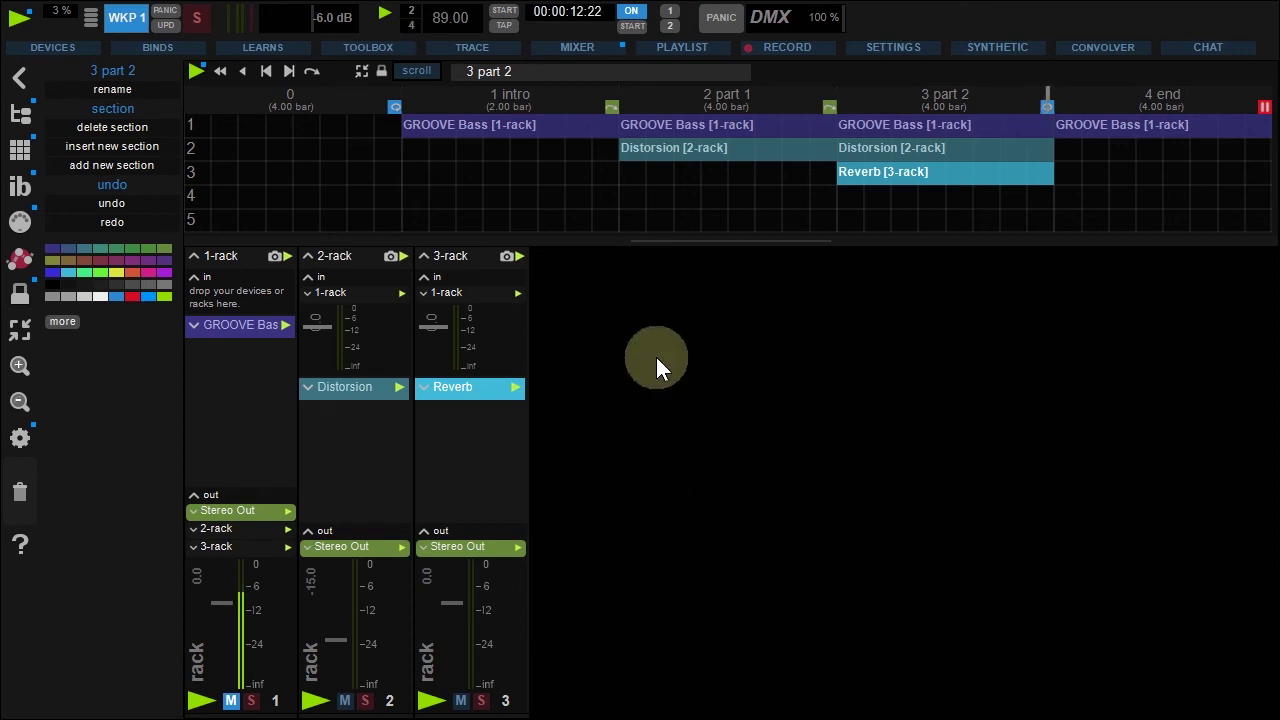
Step: Give the intro's GROOVE Bass clip a fade-in of 1 bar, measured in bars
click(518, 95)
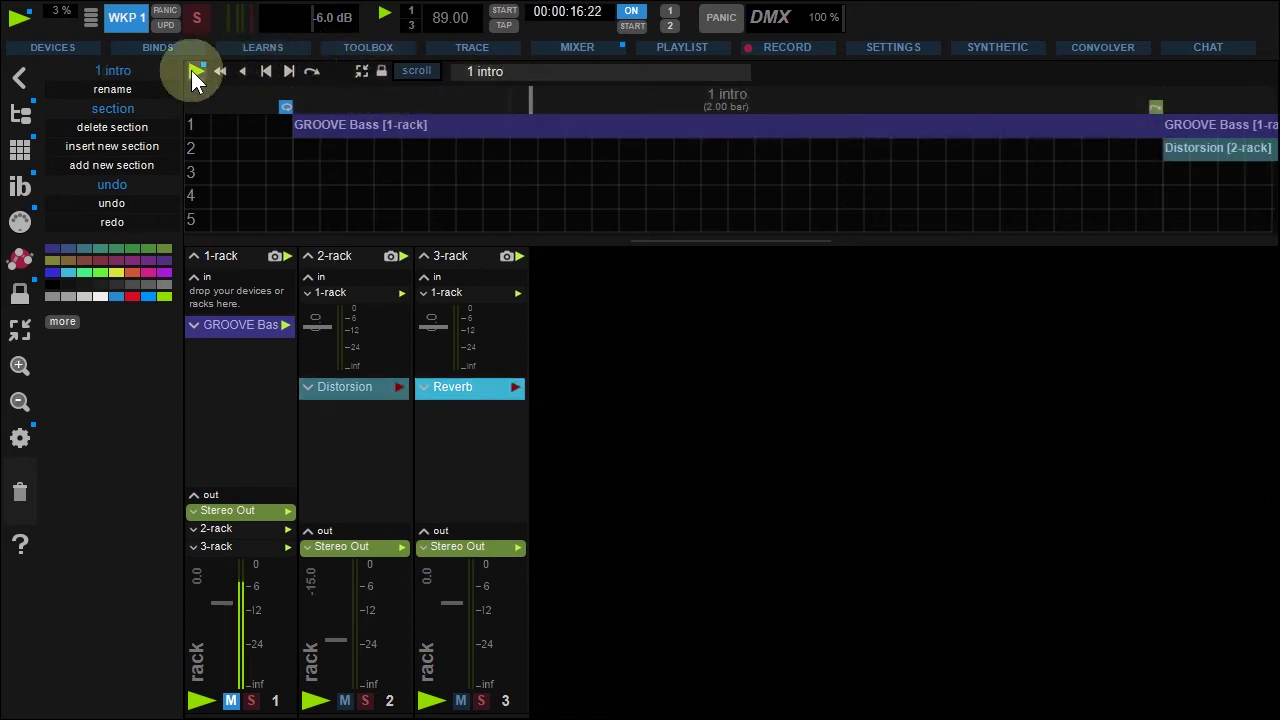
click(428, 129)
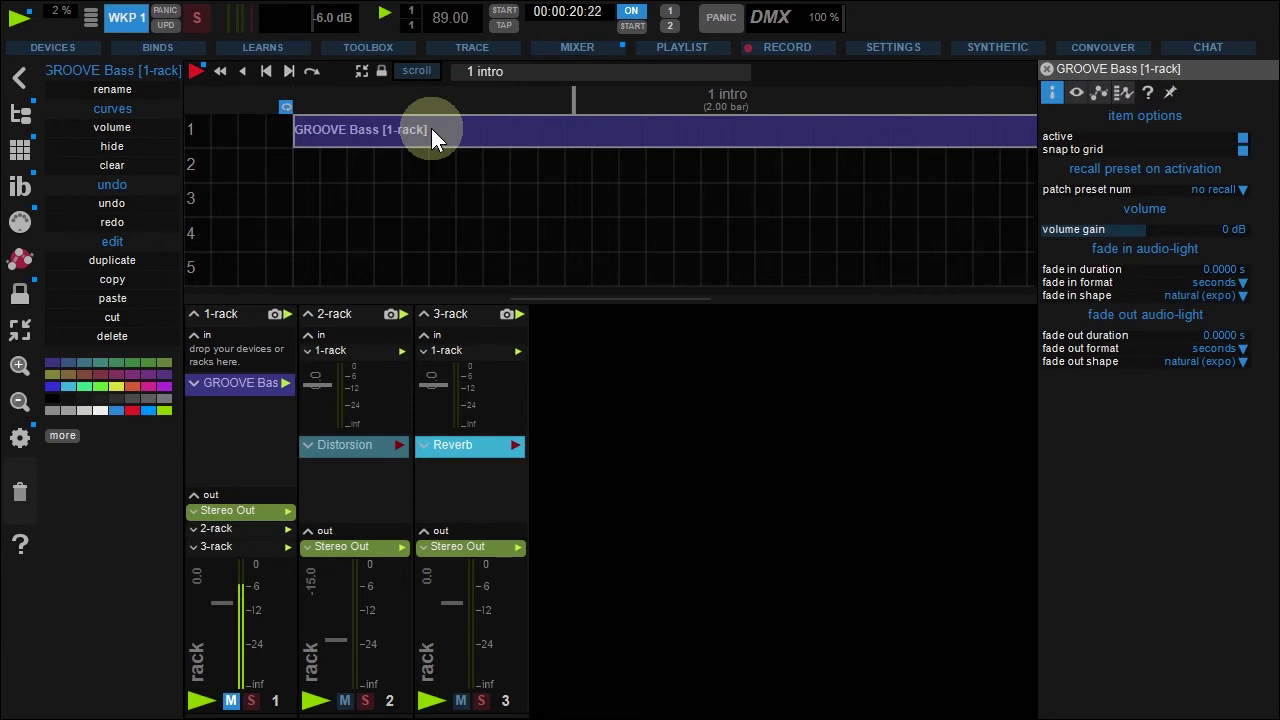
click(1128, 285)
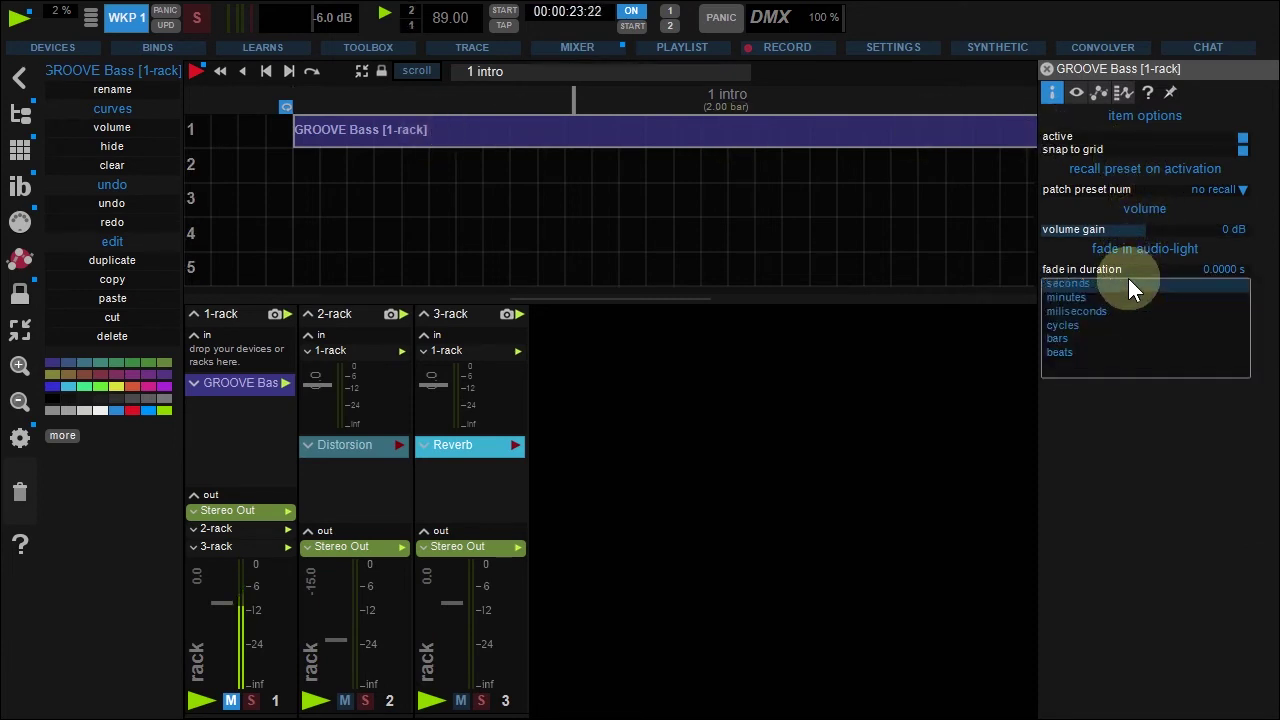
click(1118, 337)
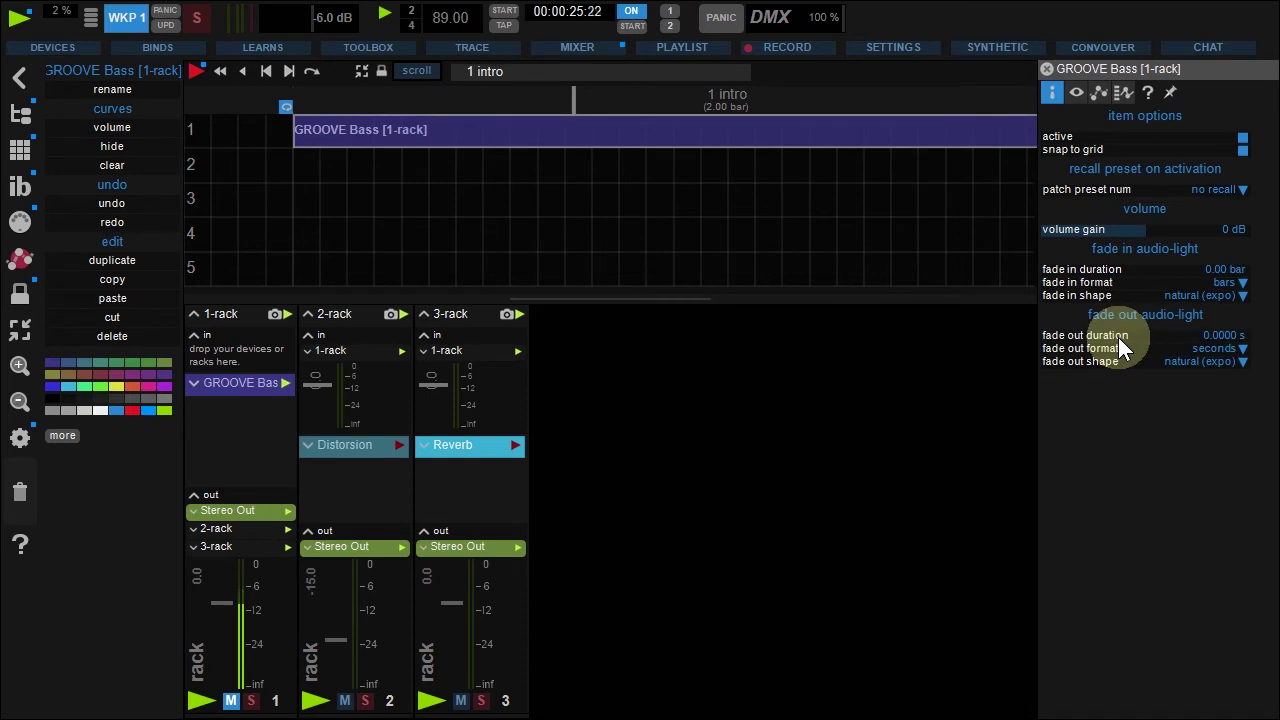
double_click(1103, 266)
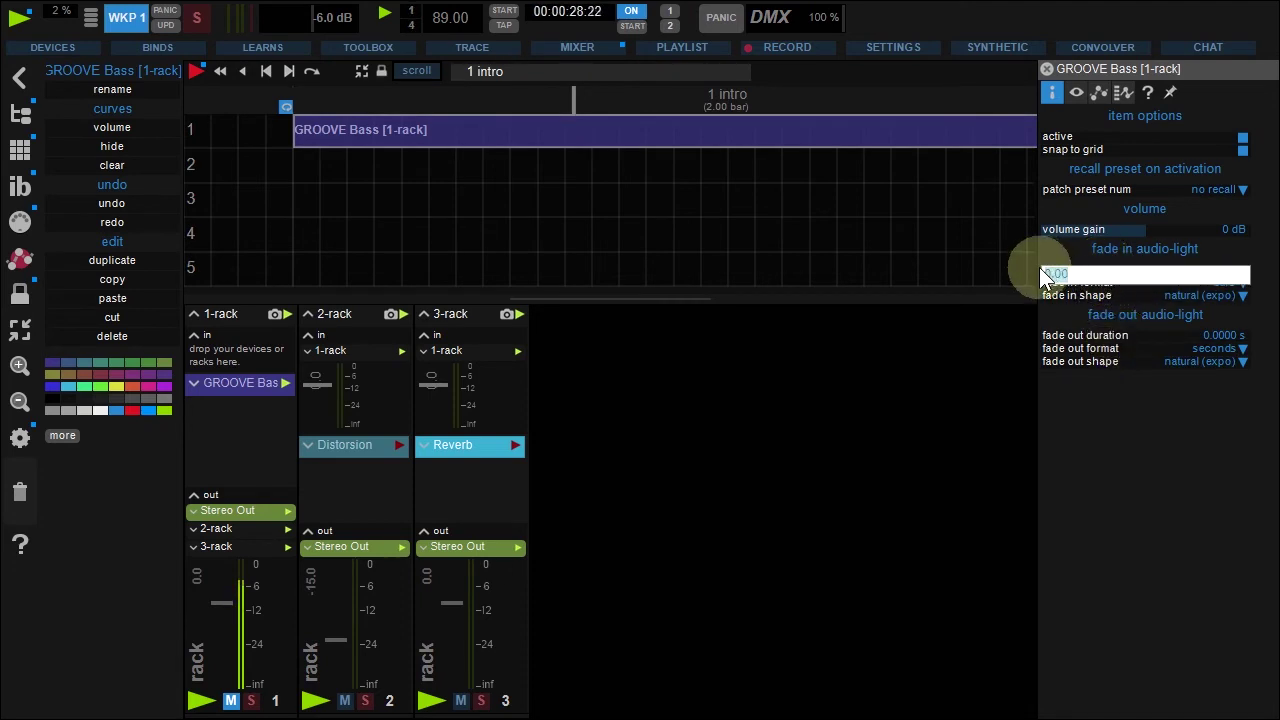
text(1)
key(Return)
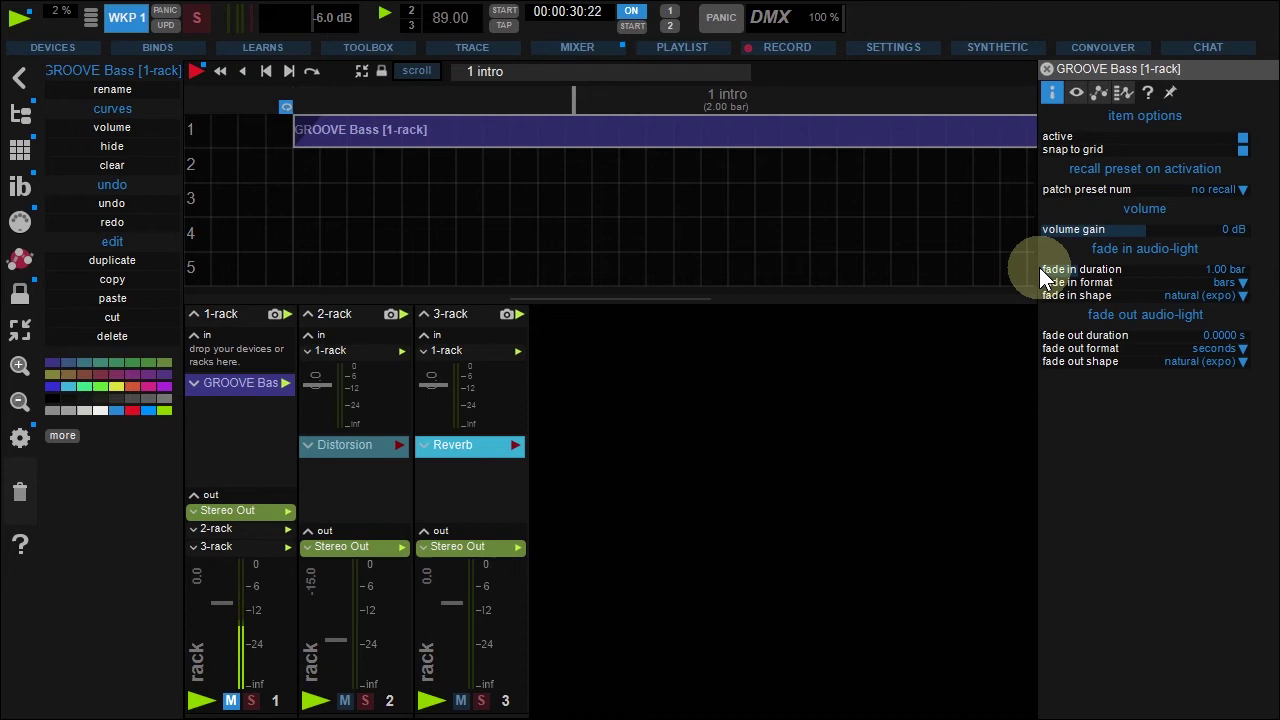
click(1048, 69)
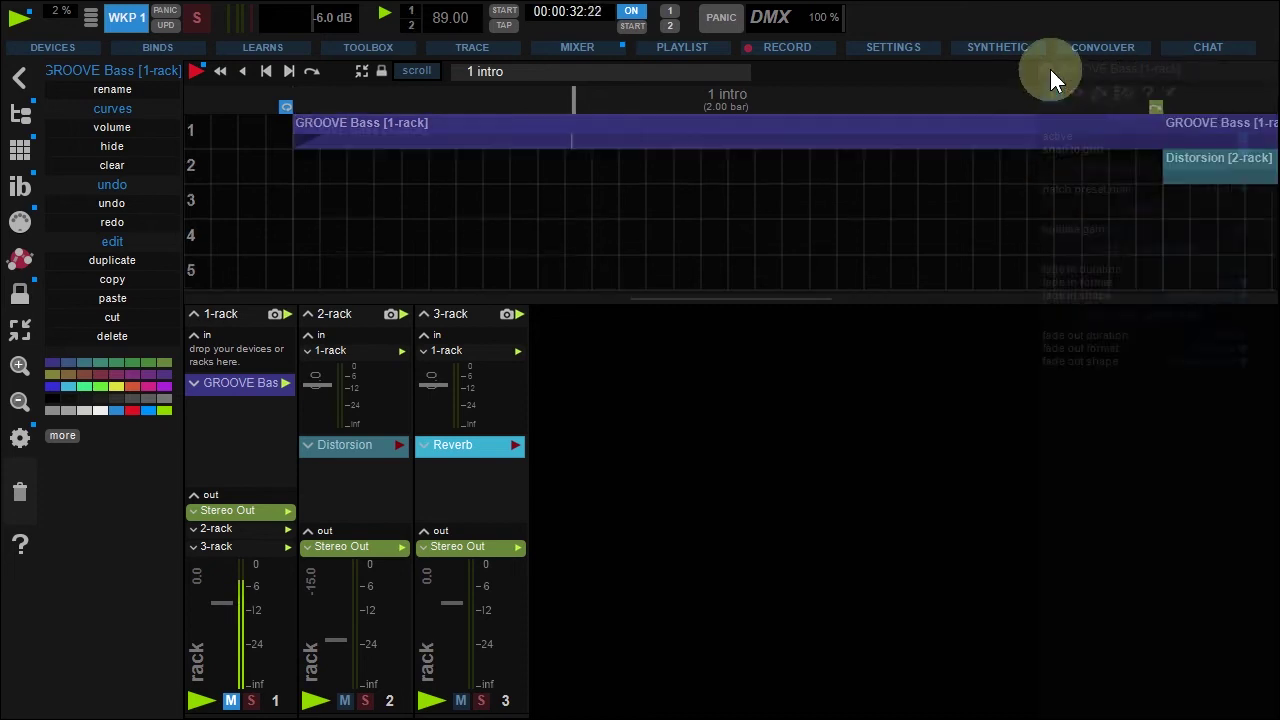
click(361, 71)
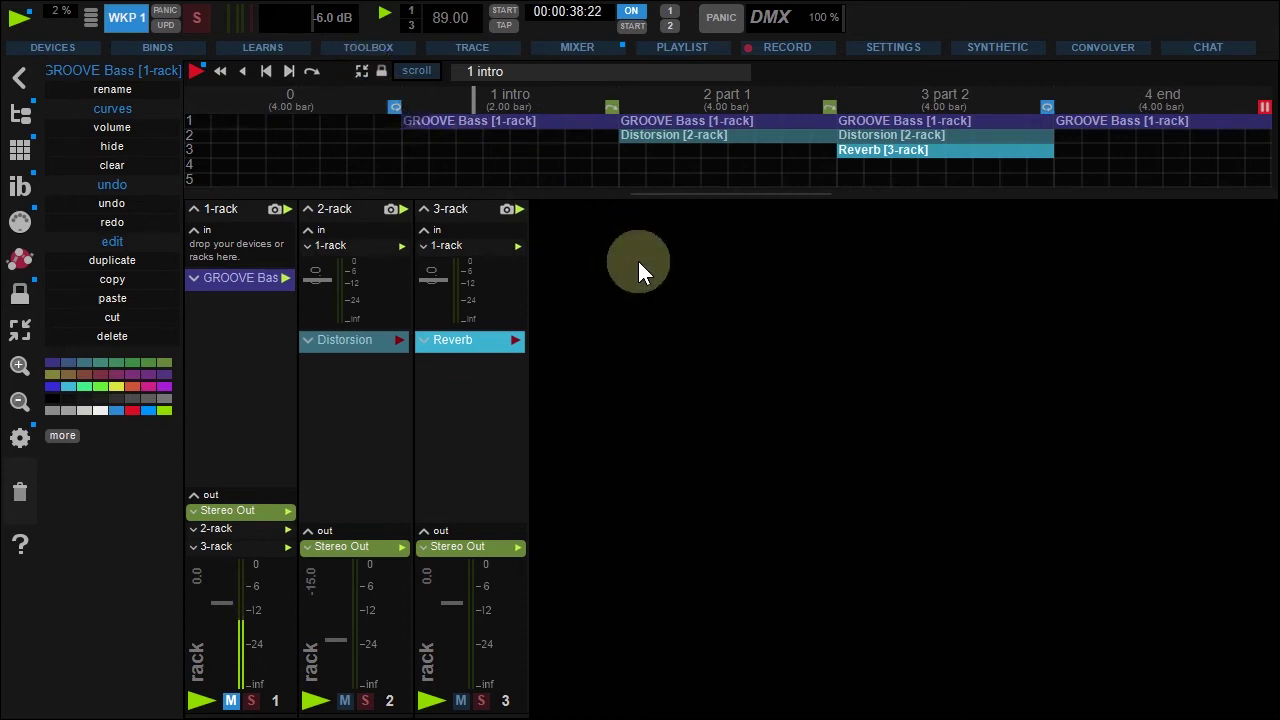
Step: Give the 4 end GROOVE Bass clip a fade-out of 1 bar, measured in bars
click(1105, 95)
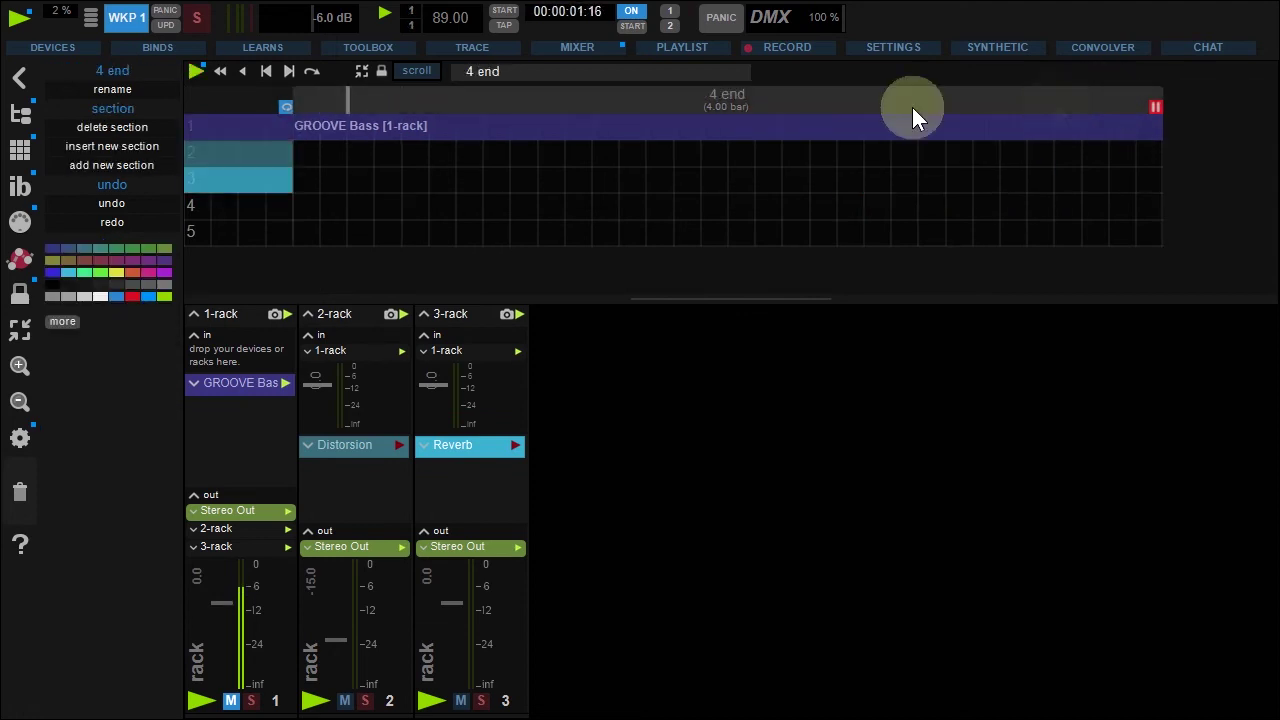
click(728, 140)
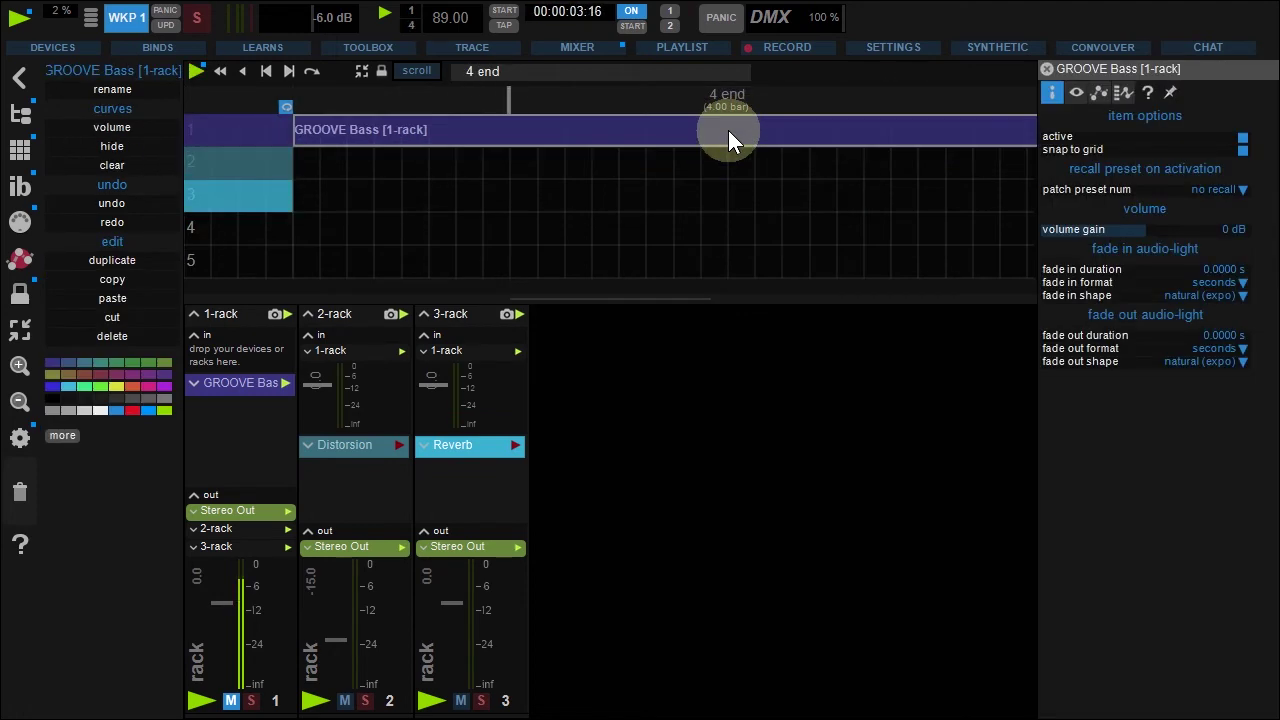
click(1116, 347)
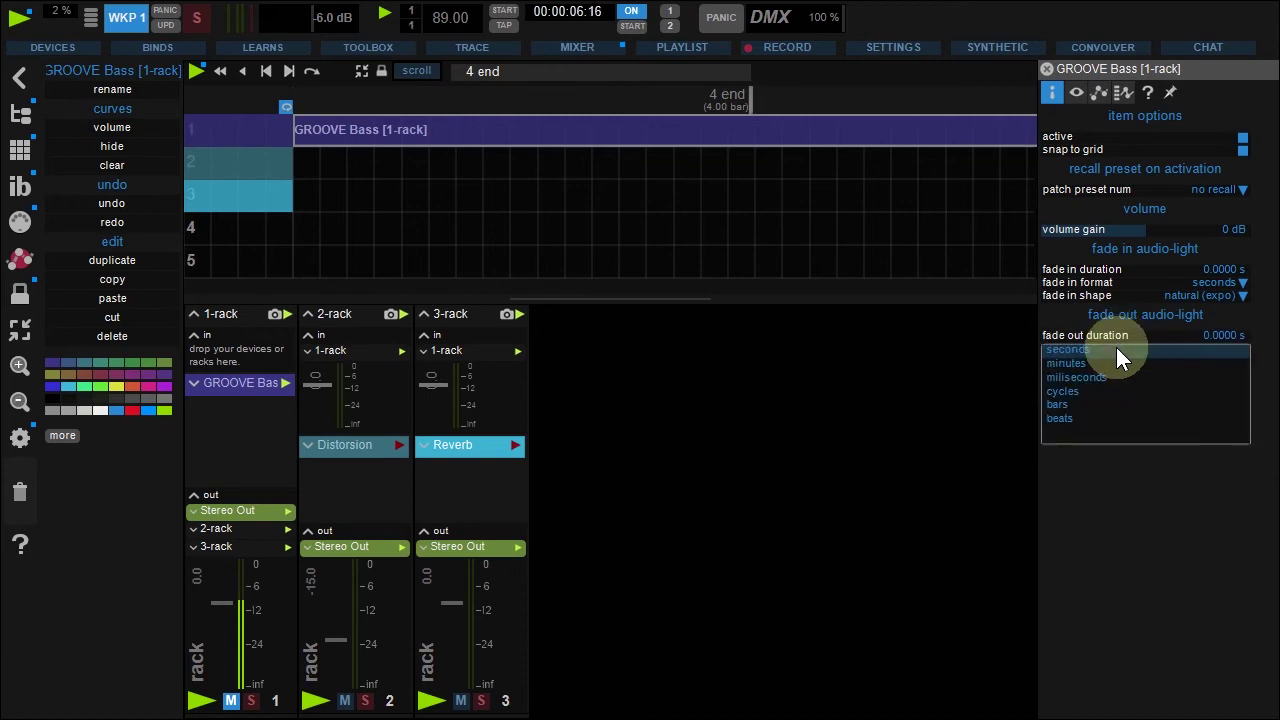
click(1104, 403)
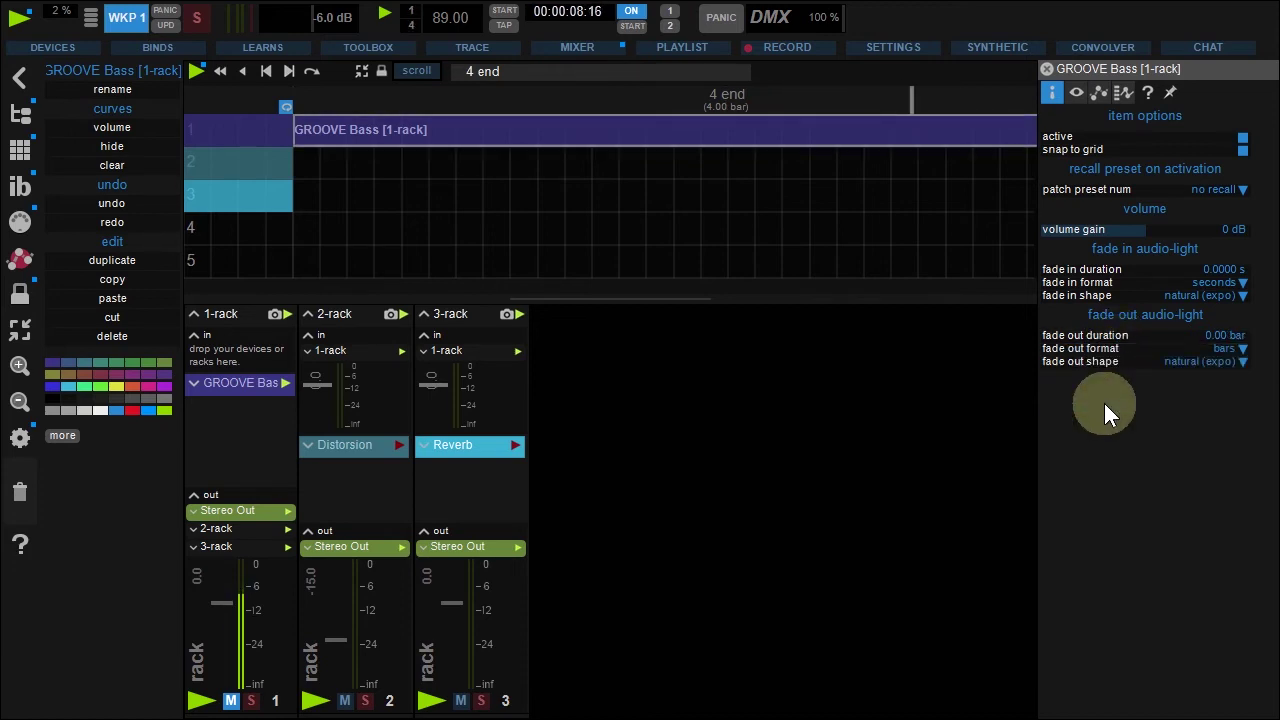
double_click(1043, 337)
text(1)
key(Return)
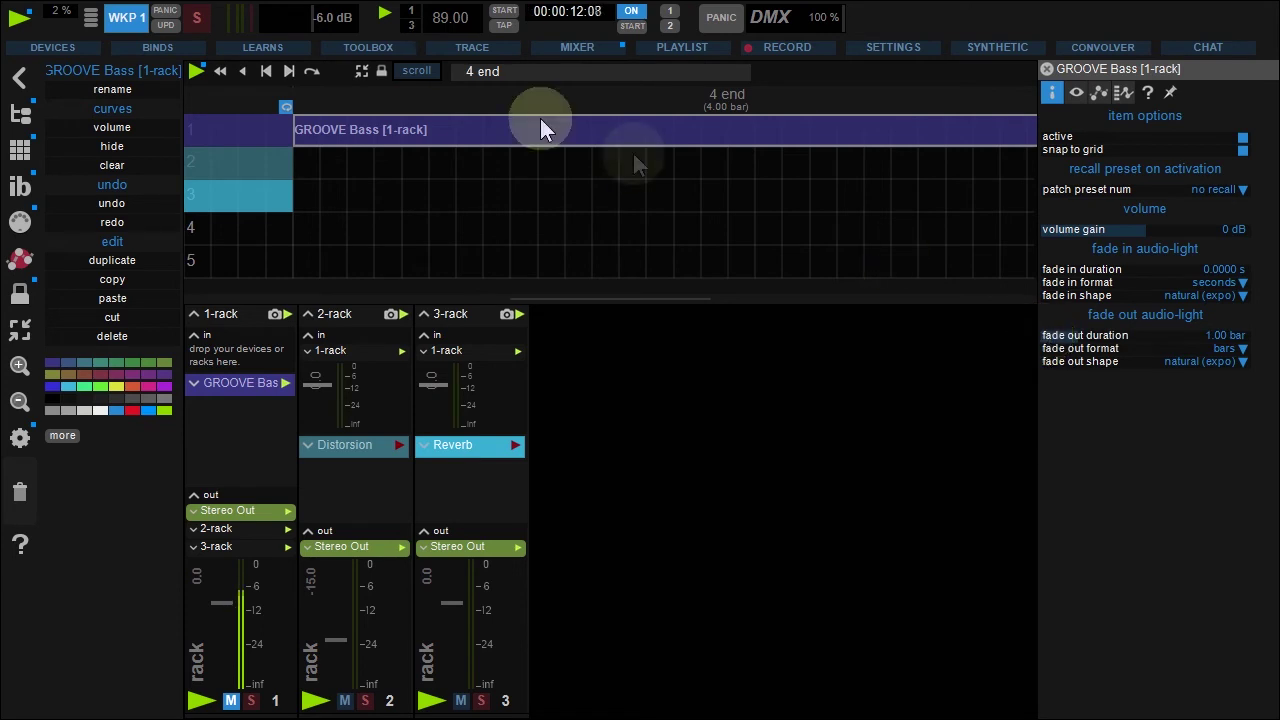
click(359, 72)
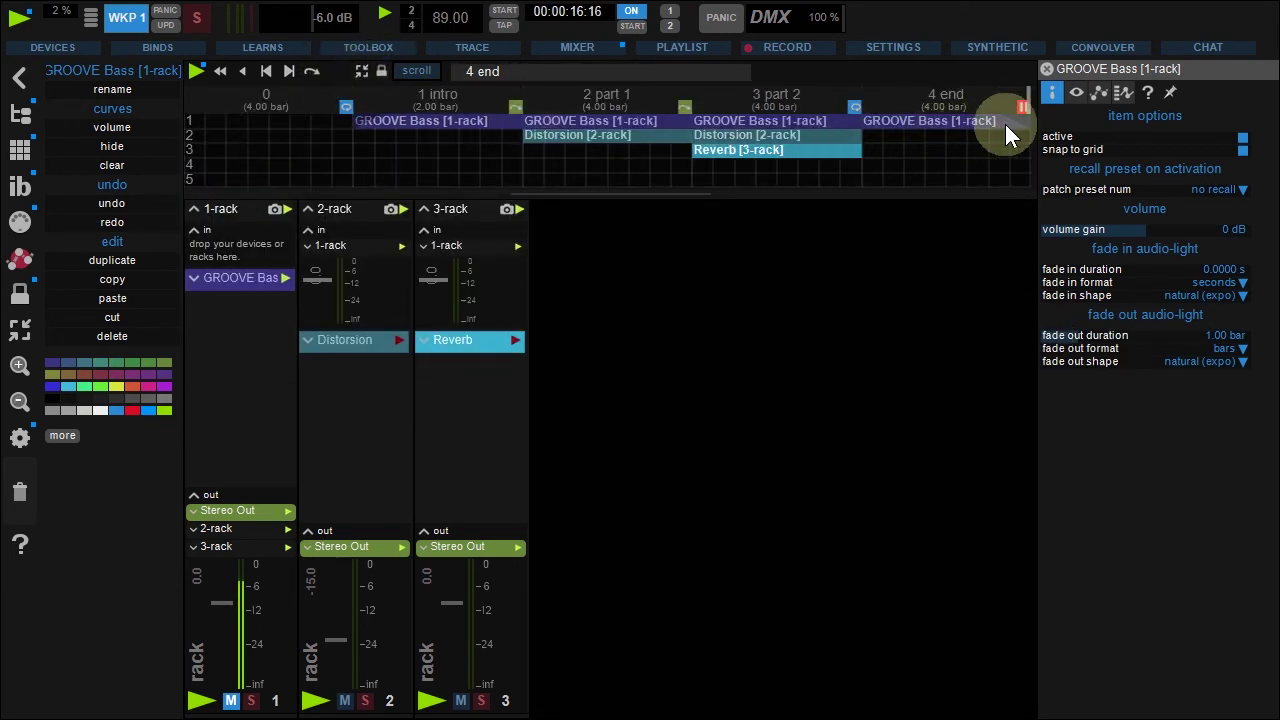
Step: Append an empty 4-bar section 5 after 4 end, then drag part 1 and part 2 to reorder them
click(1047, 69)
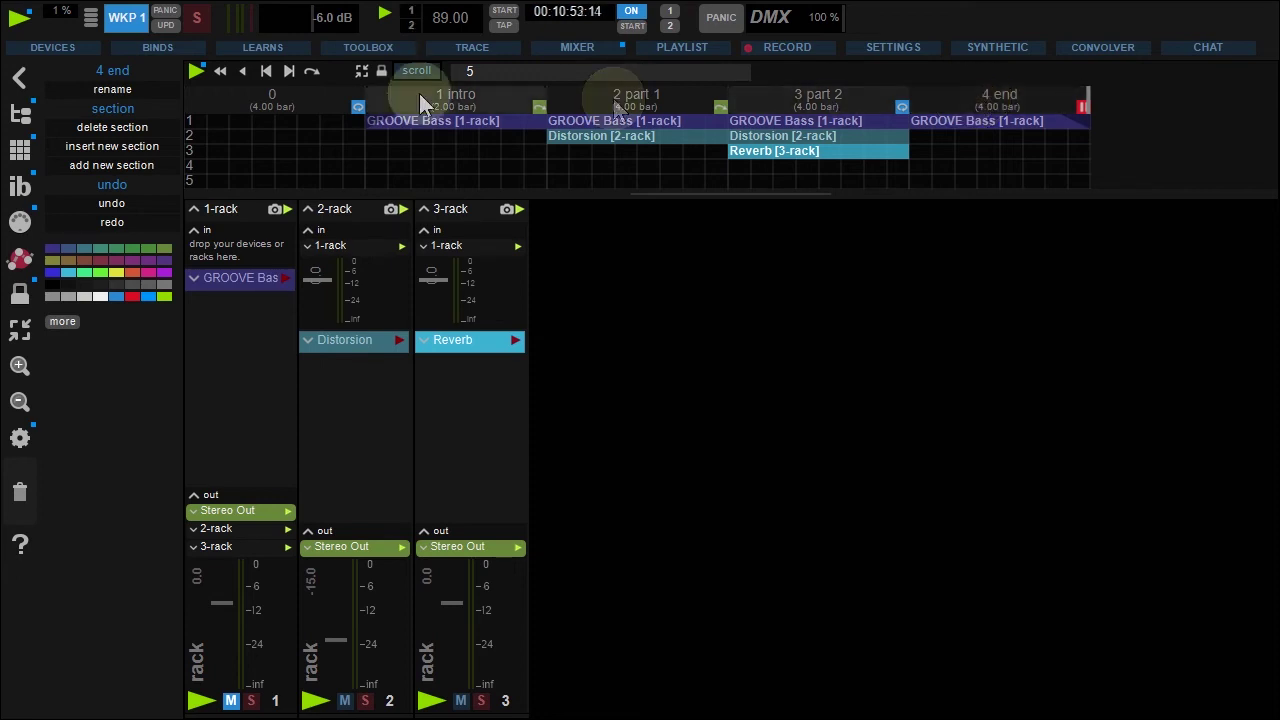
click(140, 167)
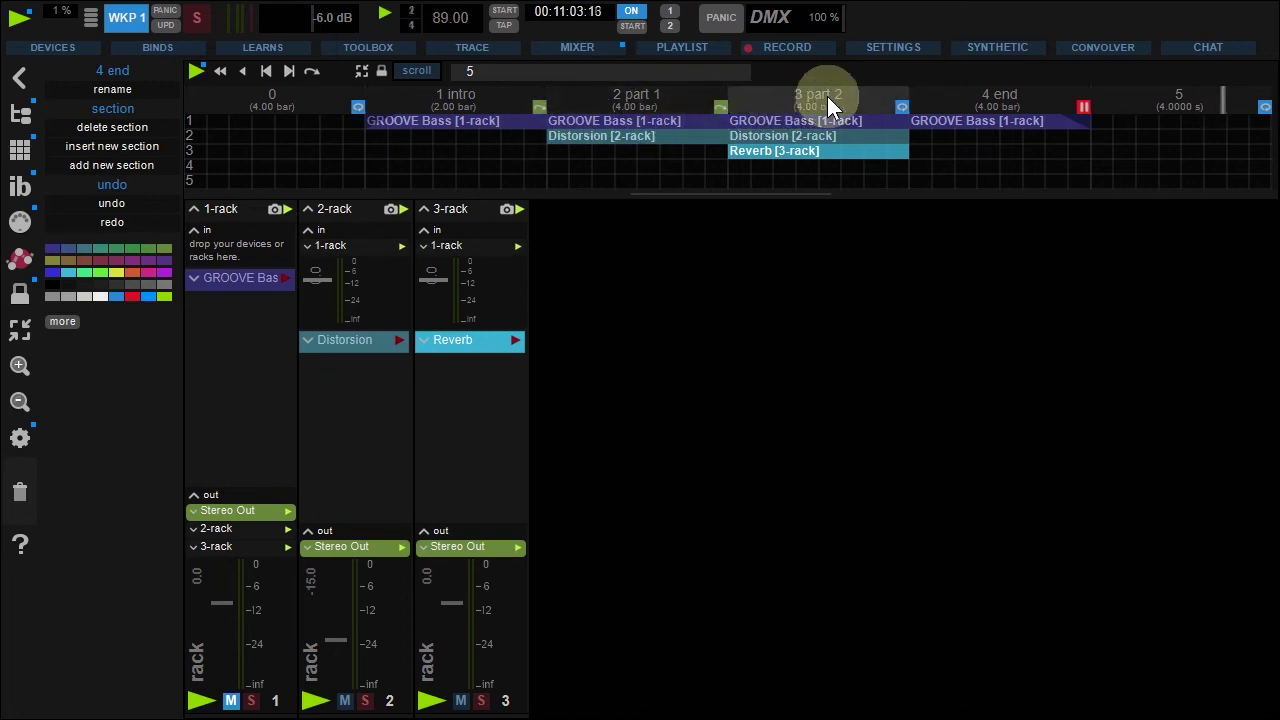
drag(827, 96, 644, 102)
drag(820, 98, 643, 97)
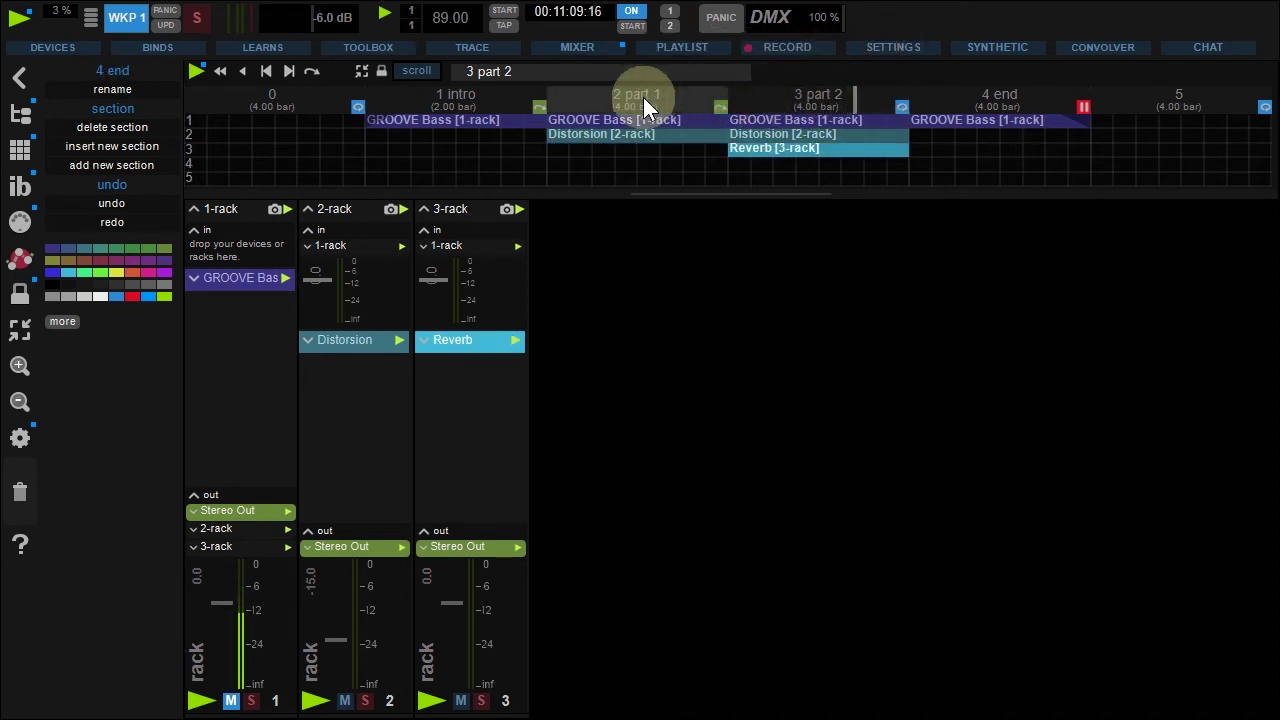
double_click(643, 97)
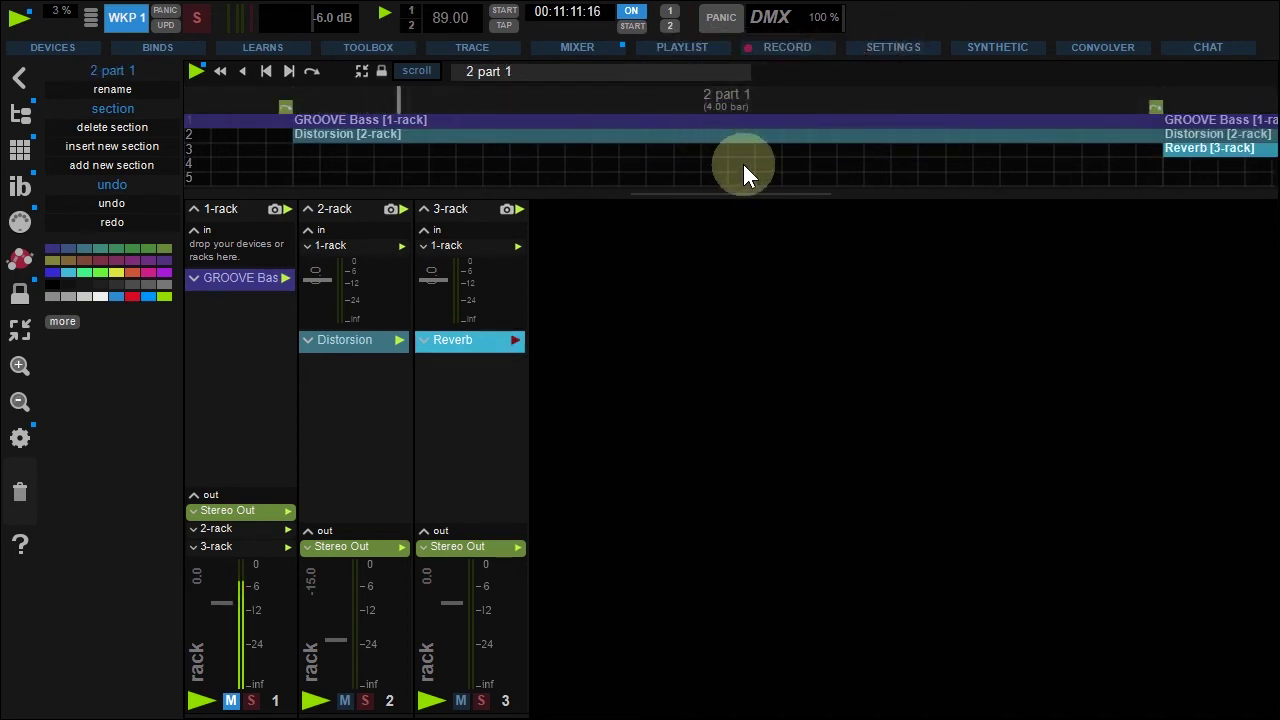
drag(743, 166, 367, 75)
click(363, 70)
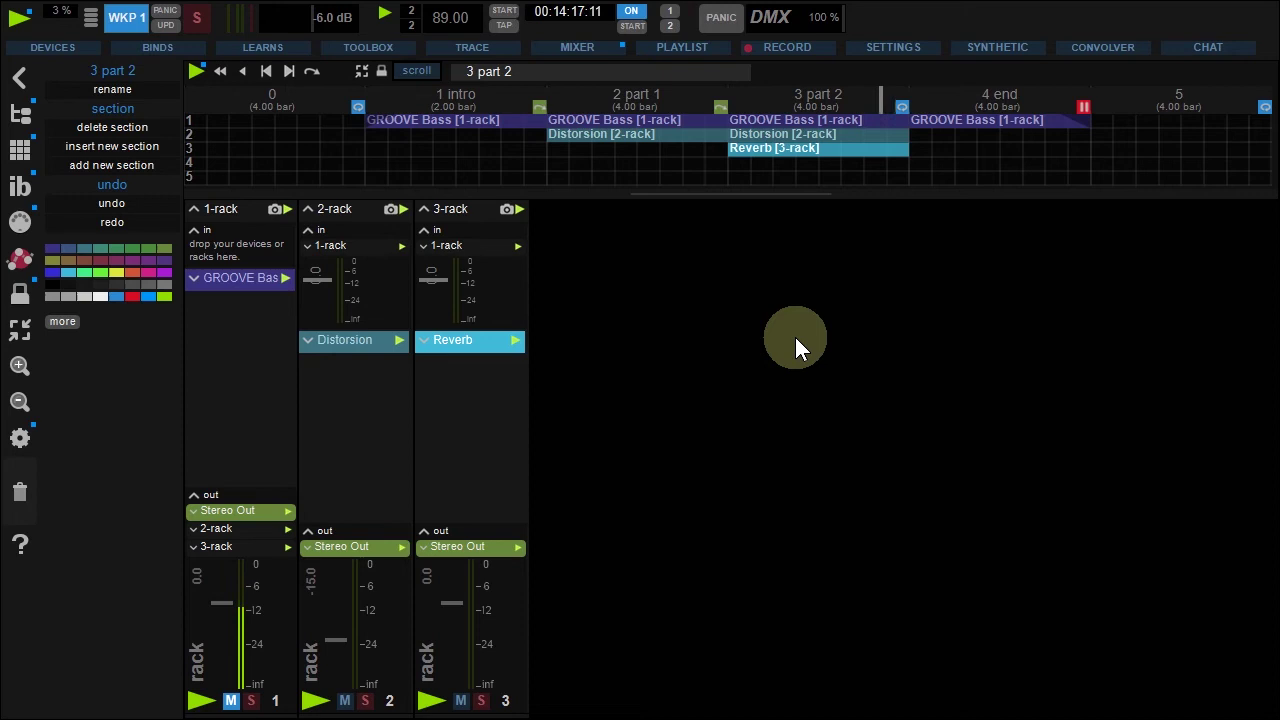
Step: Give section 3 part 2 the description 'dance!' and a red background colour
click(785, 92)
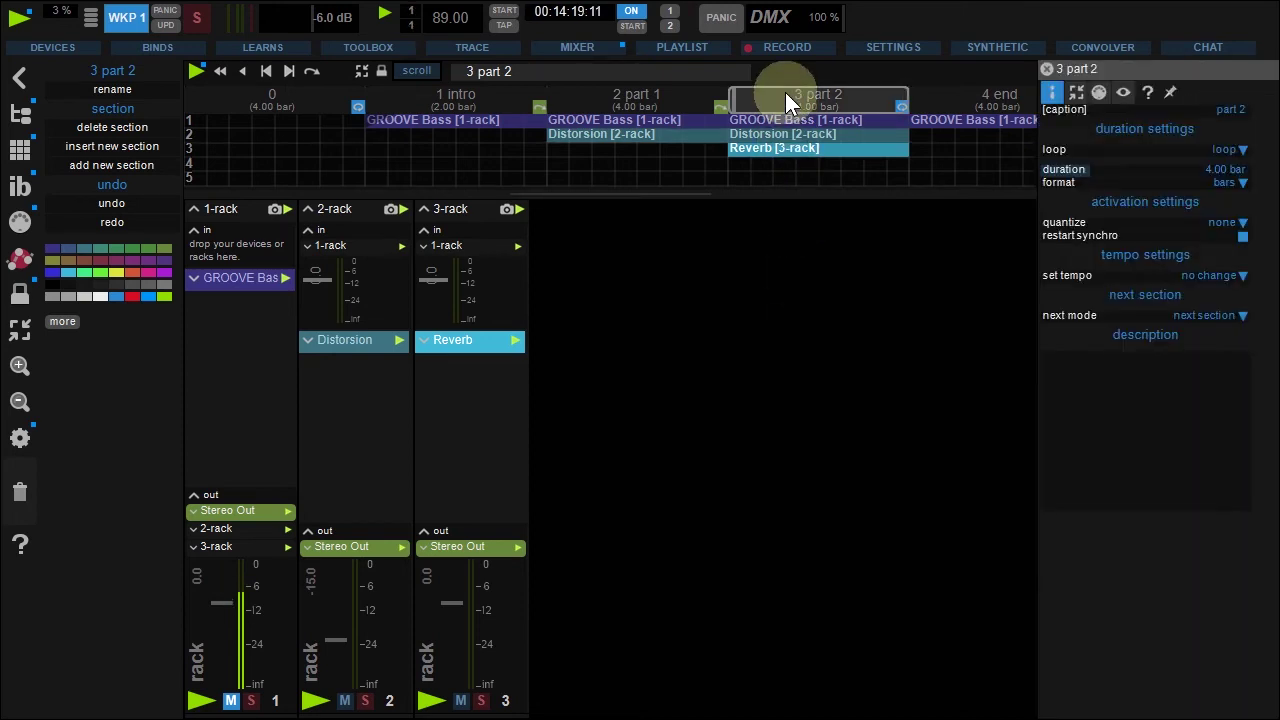
click(1094, 393)
text(dance!)
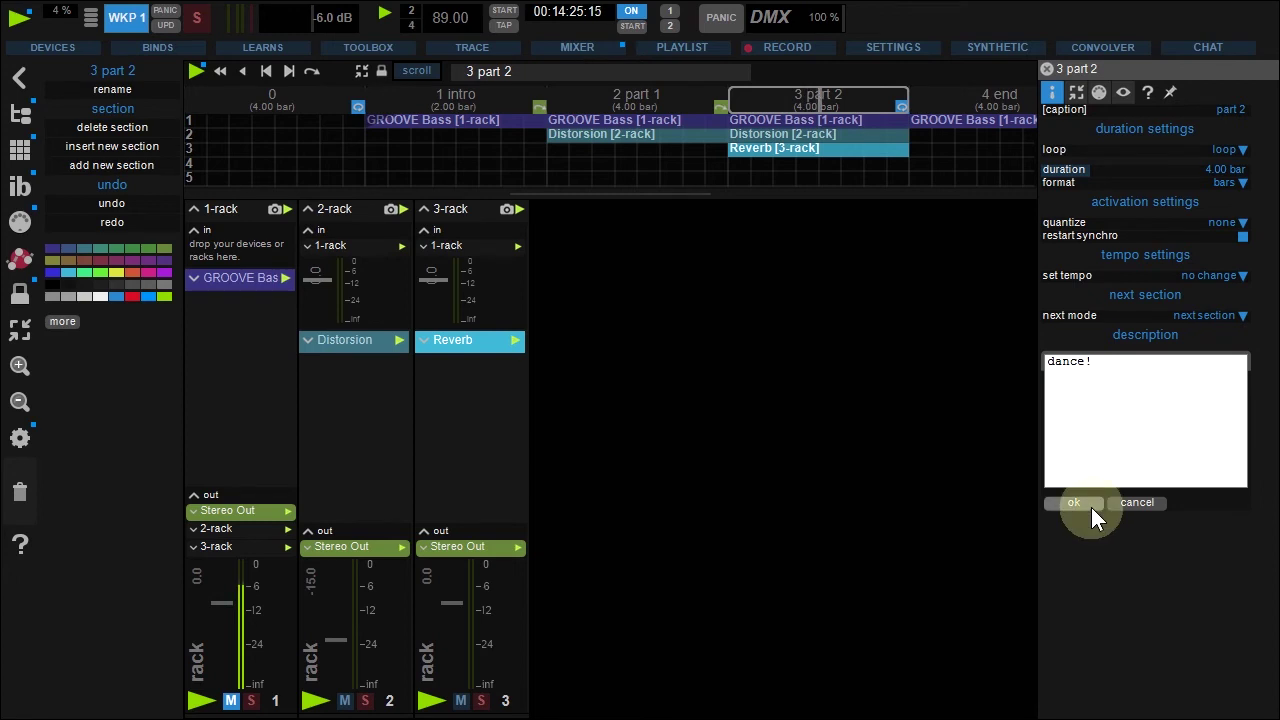
click(1090, 504)
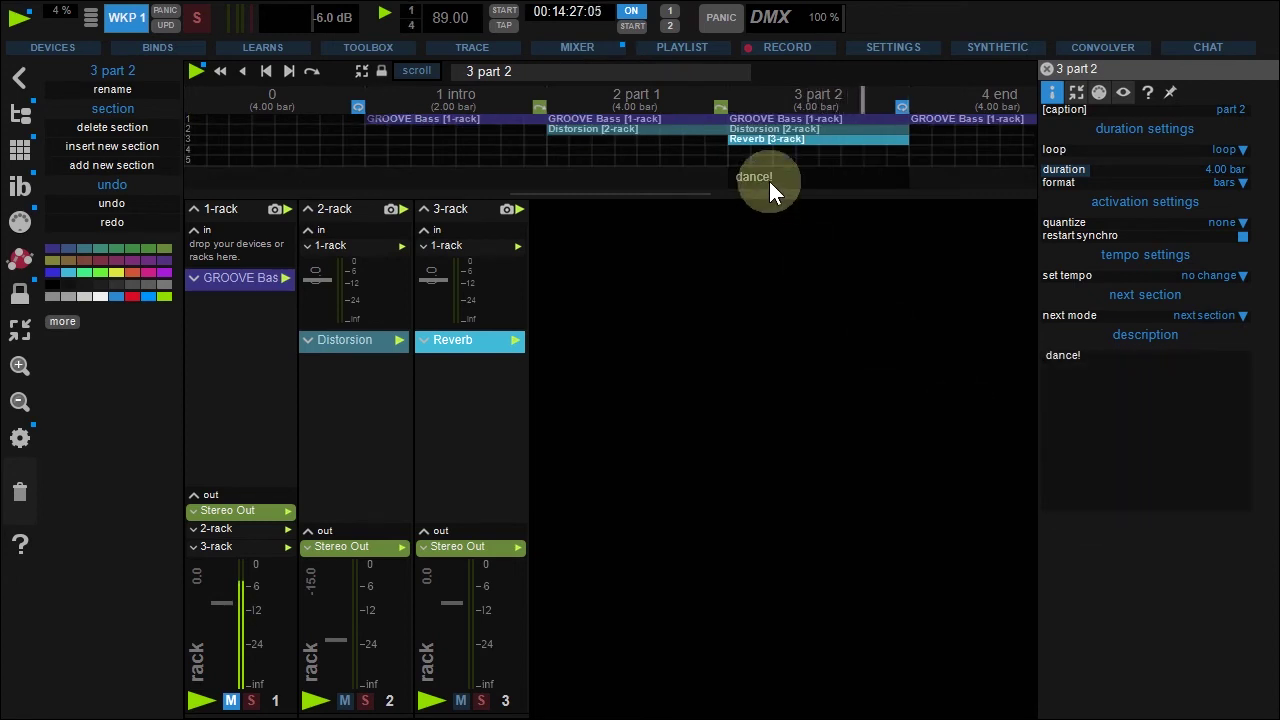
click(1126, 91)
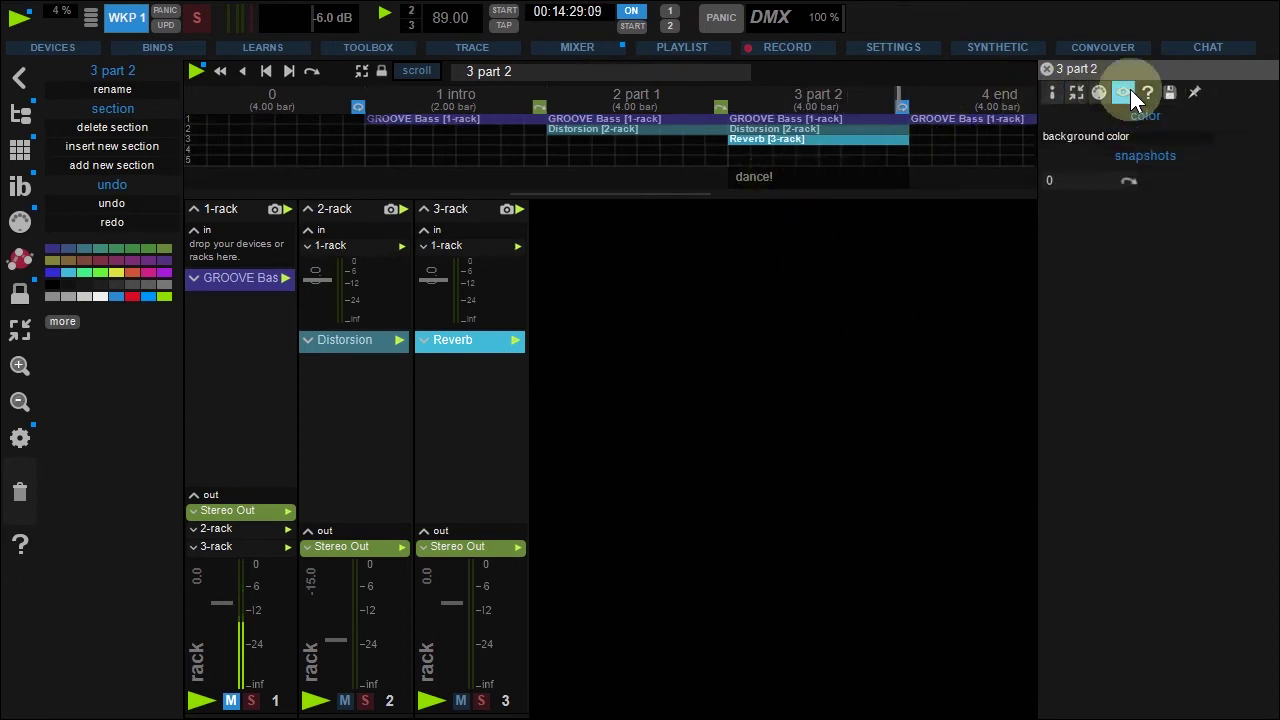
click(1210, 137)
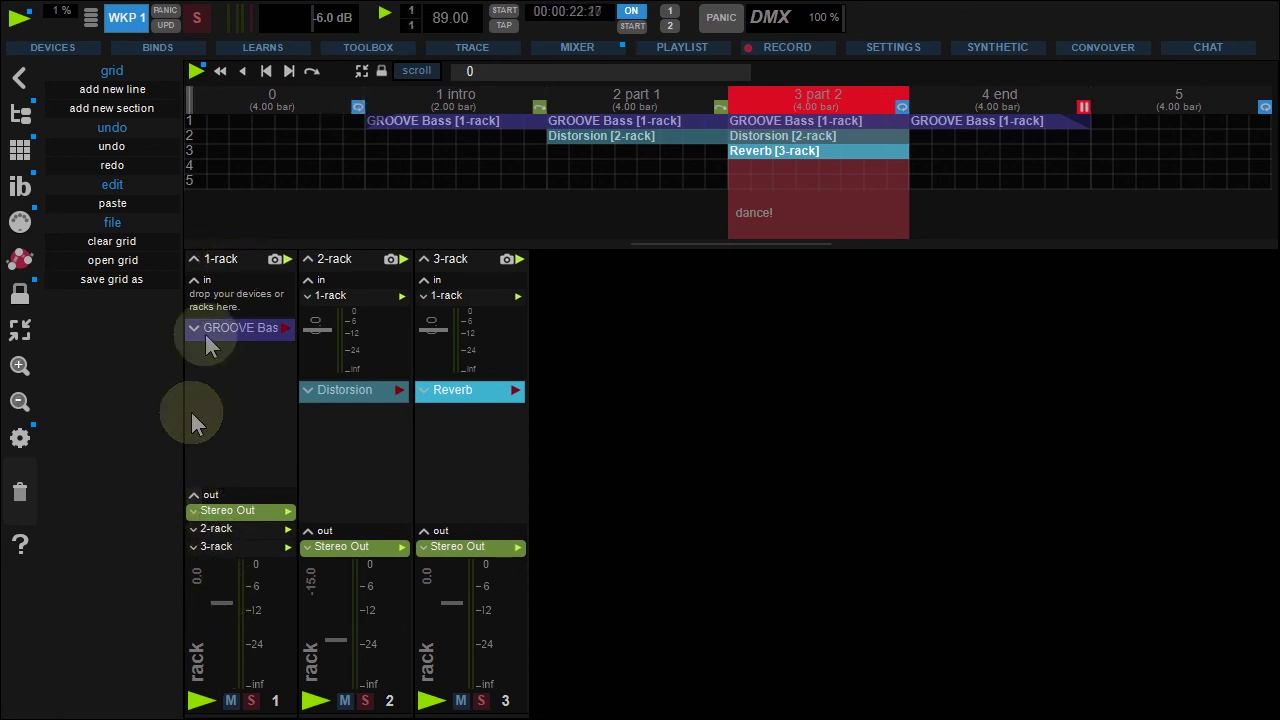
Step: Colour the 1-rack orange and place it on track 4, stretched from intro to end
click(233, 256)
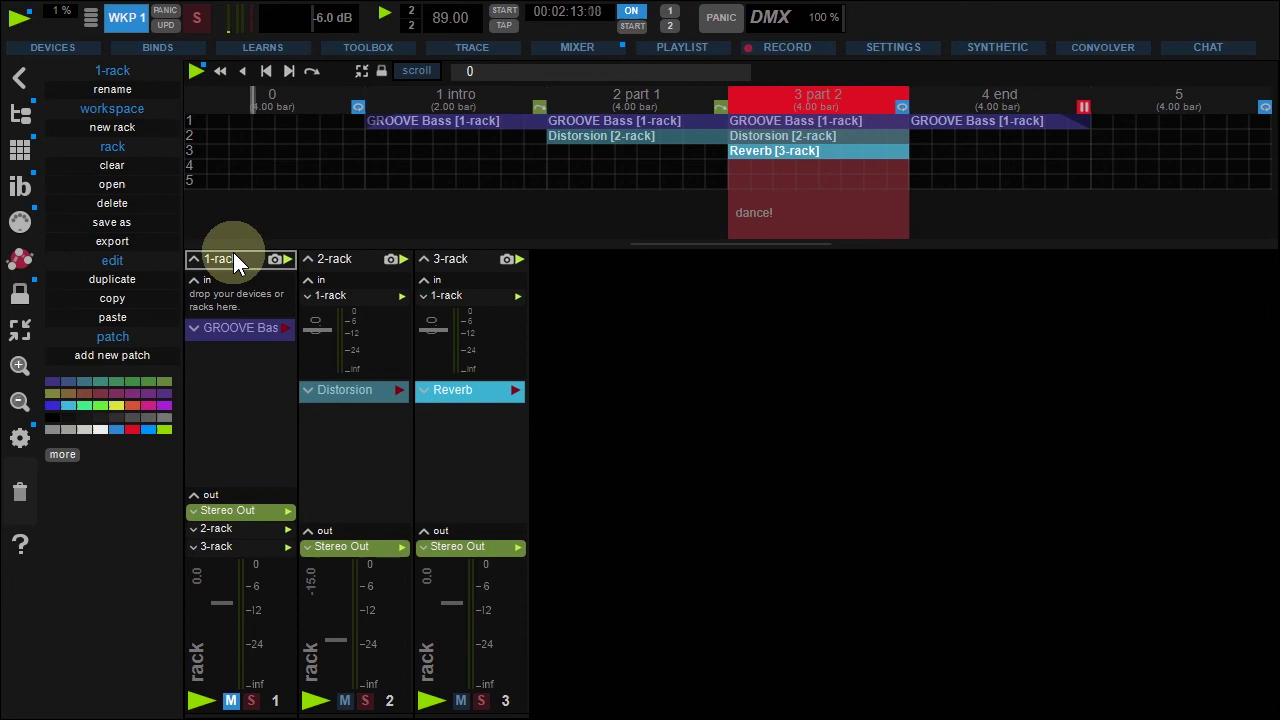
click(133, 408)
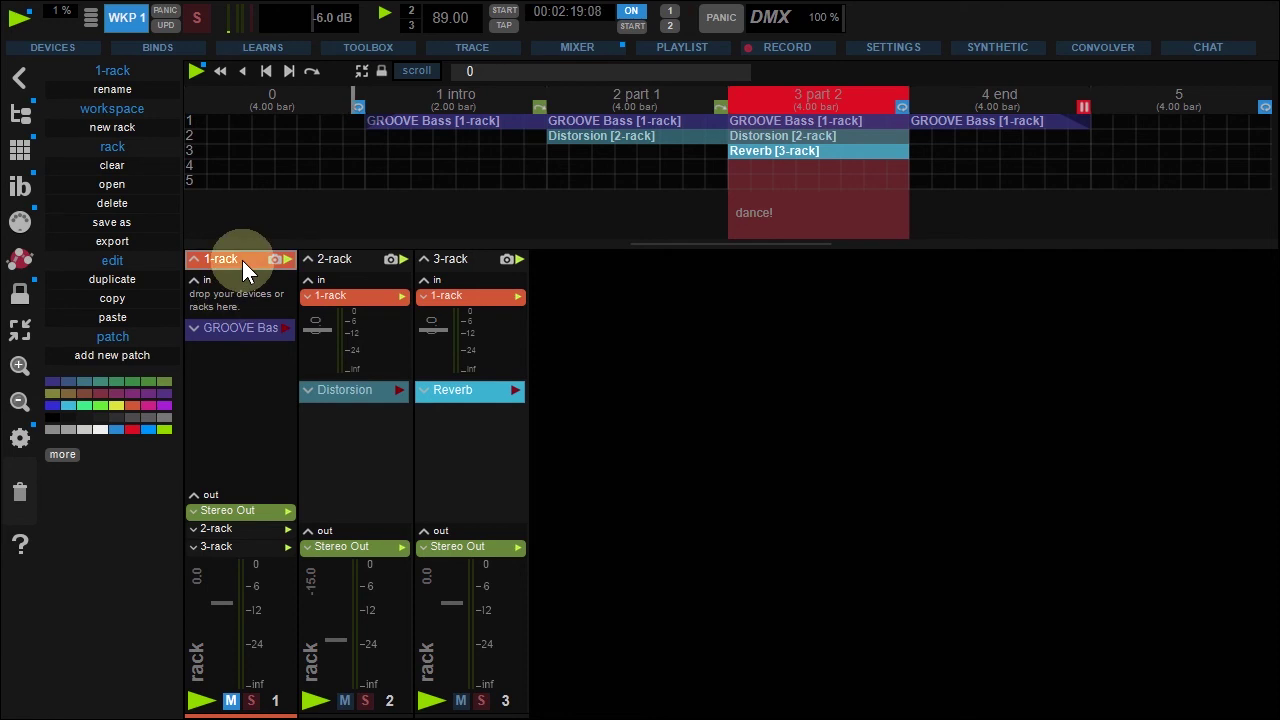
drag(242, 260, 443, 165)
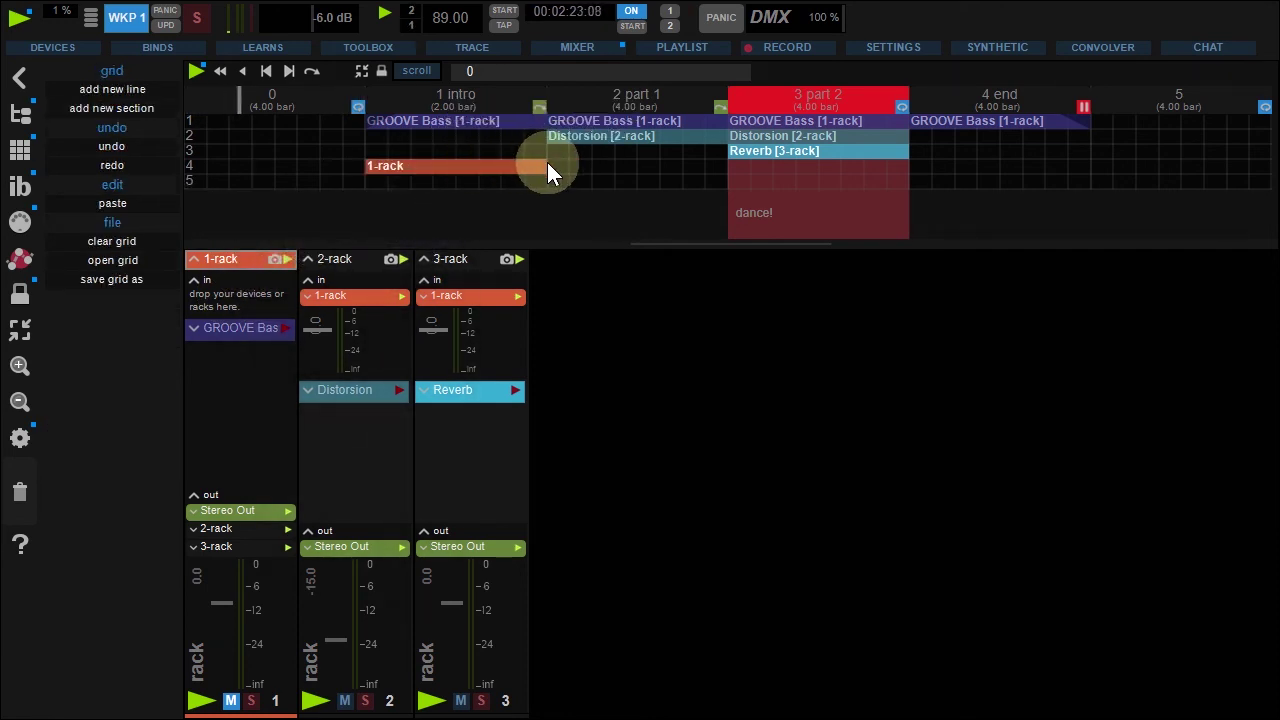
drag(548, 163, 1001, 166)
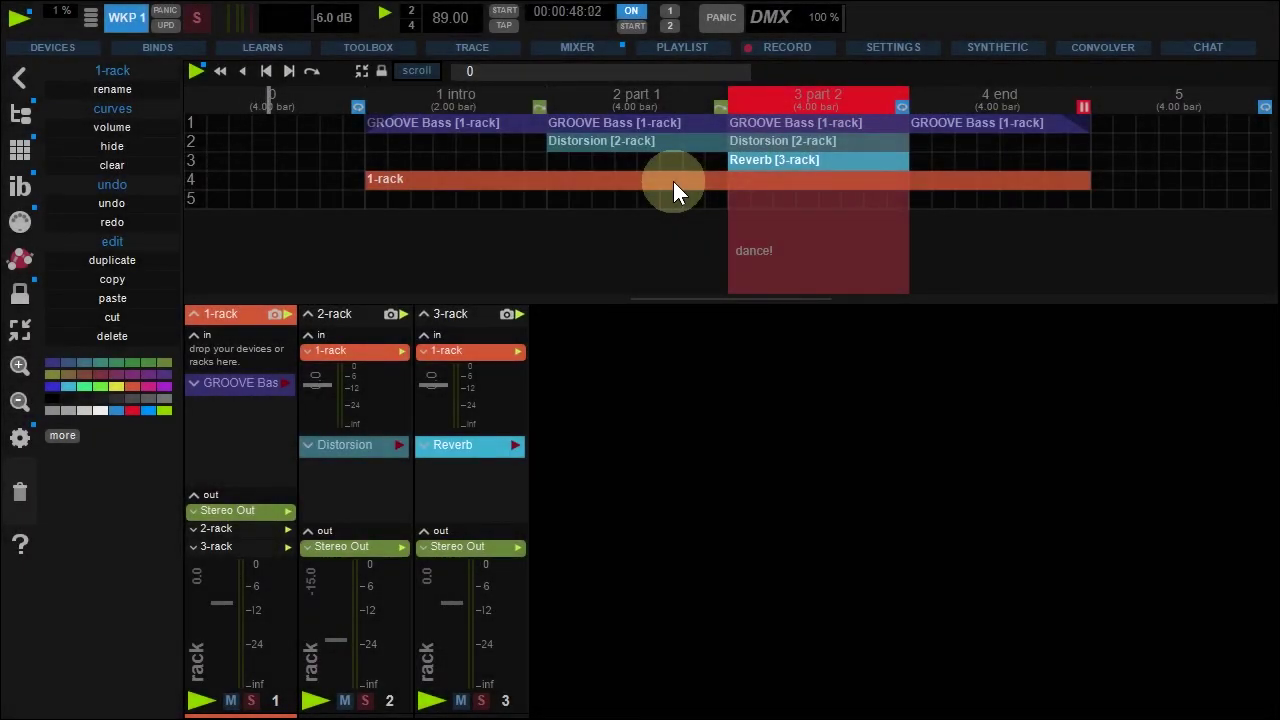
Step: Enable the 'out - rack' automation curve on the 1-rack clip's curves tab
double_click(673, 181)
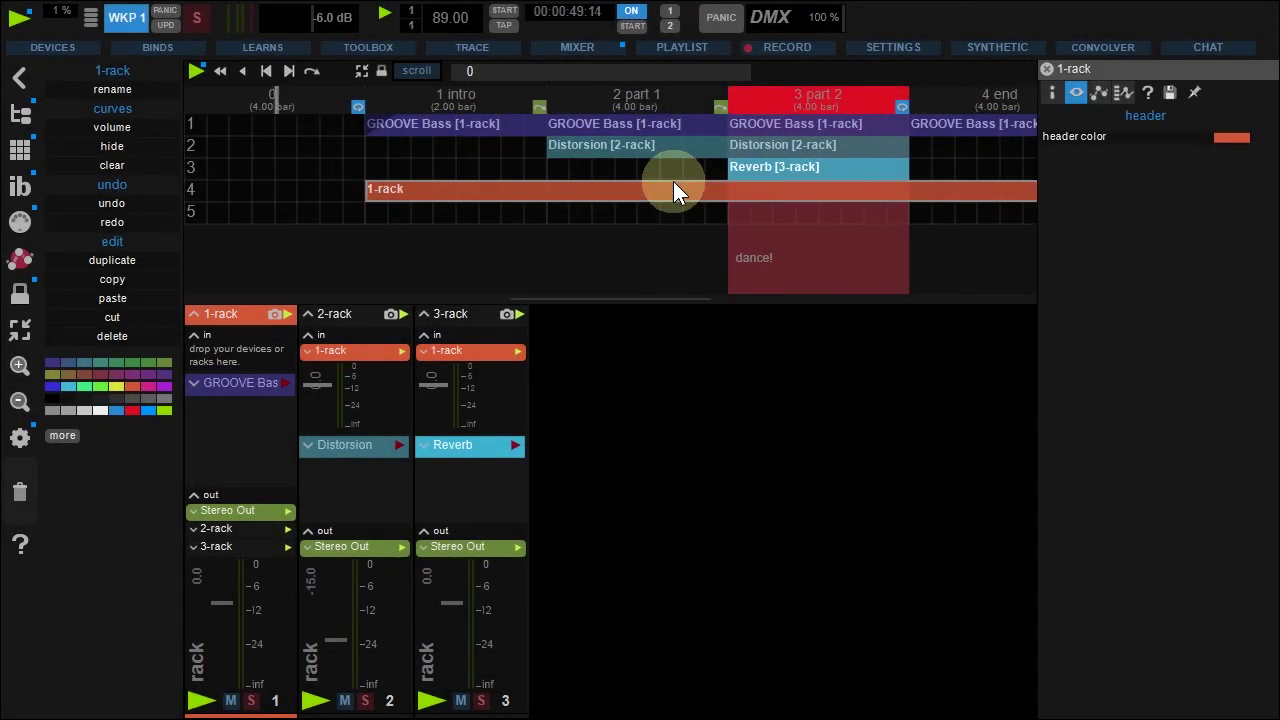
click(1121, 94)
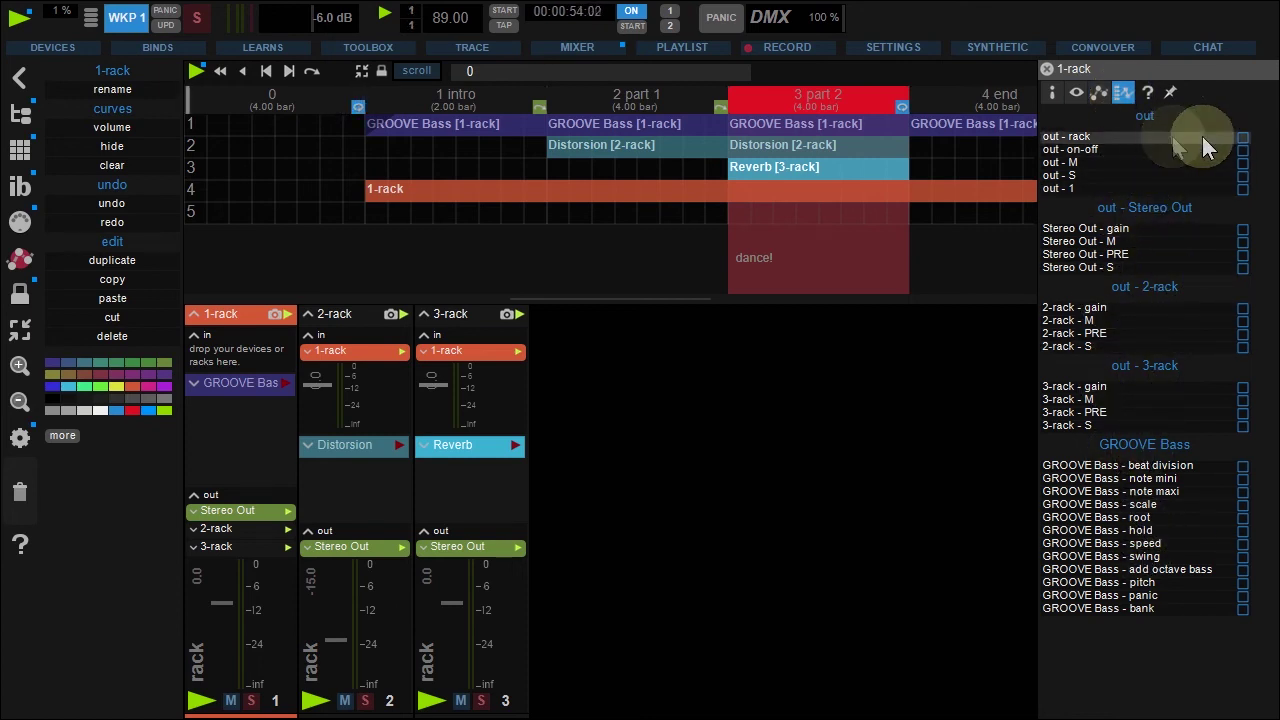
click(1243, 138)
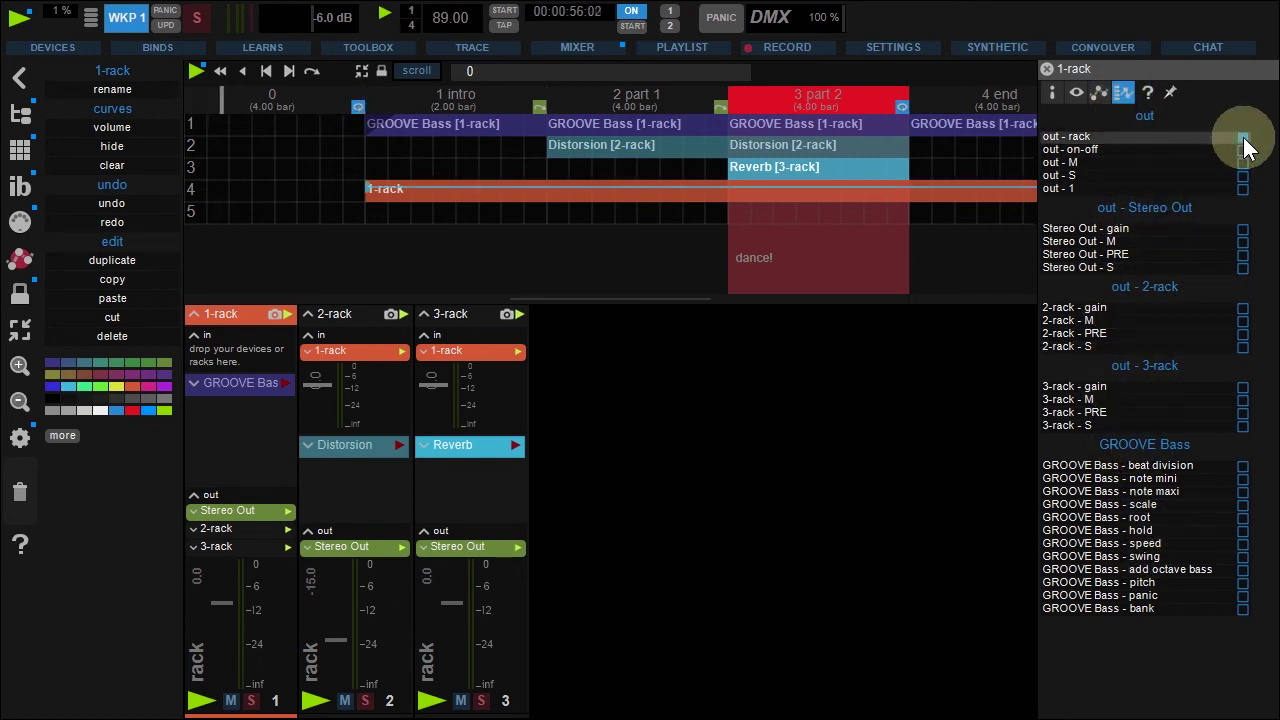
click(1046, 66)
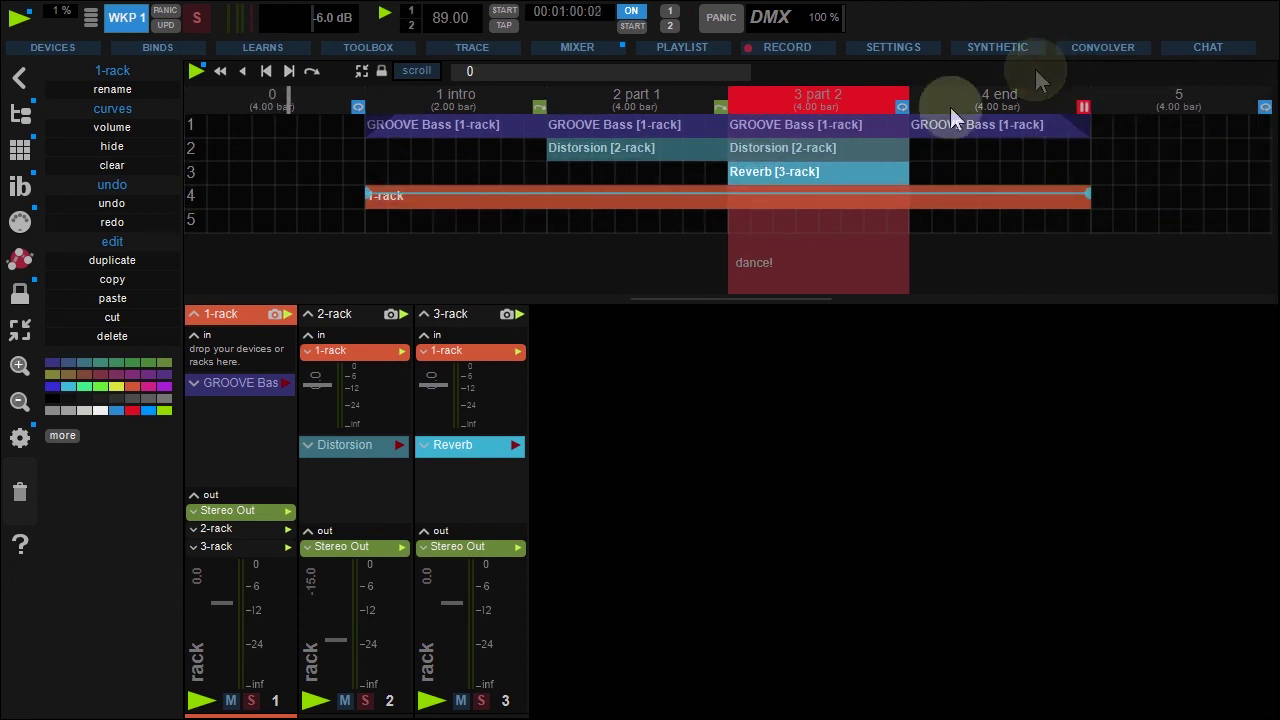
Step: Enlarge track 4 and add five automation points along part 2 on the volume line
click(776, 207)
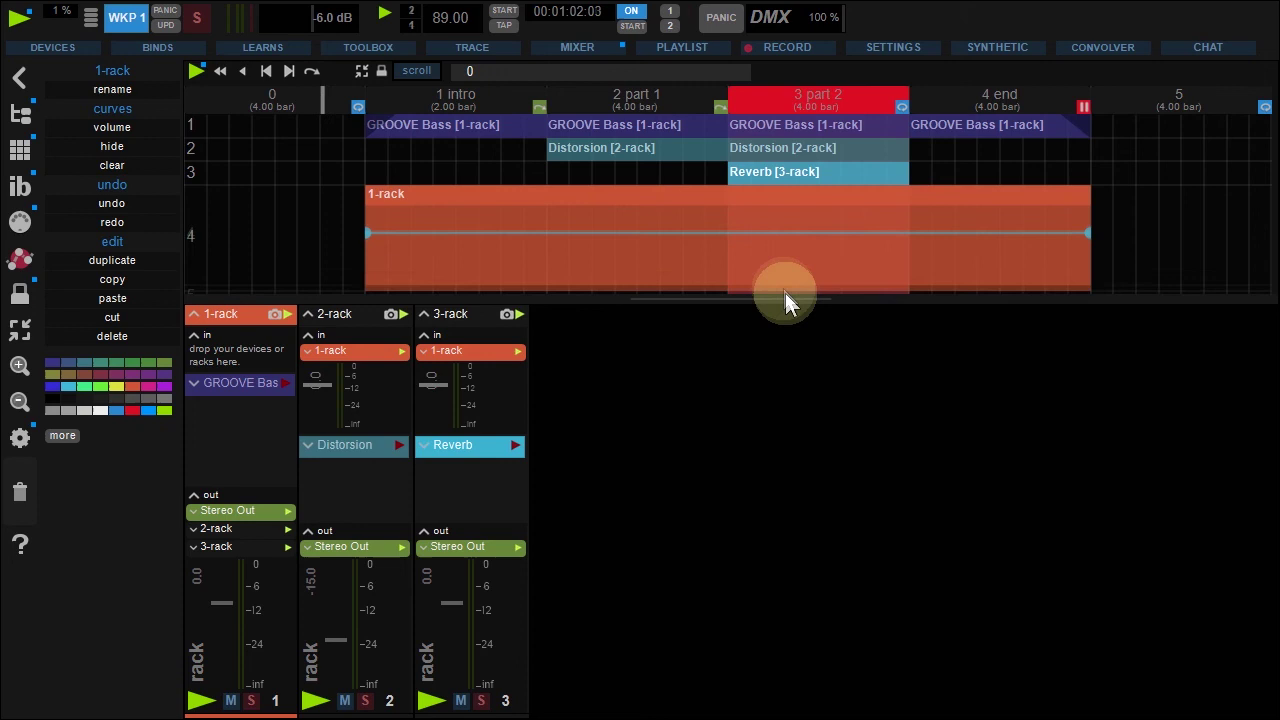
drag(785, 293, 785, 300)
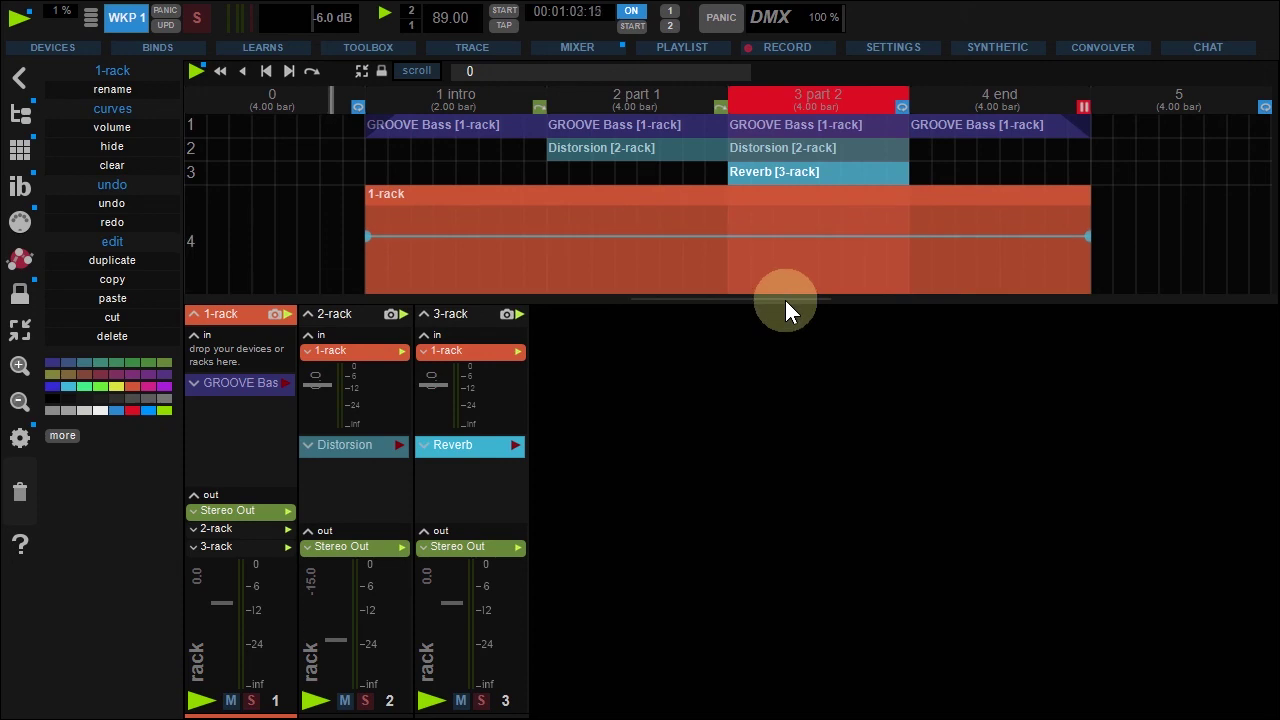
click(744, 236)
click(763, 234)
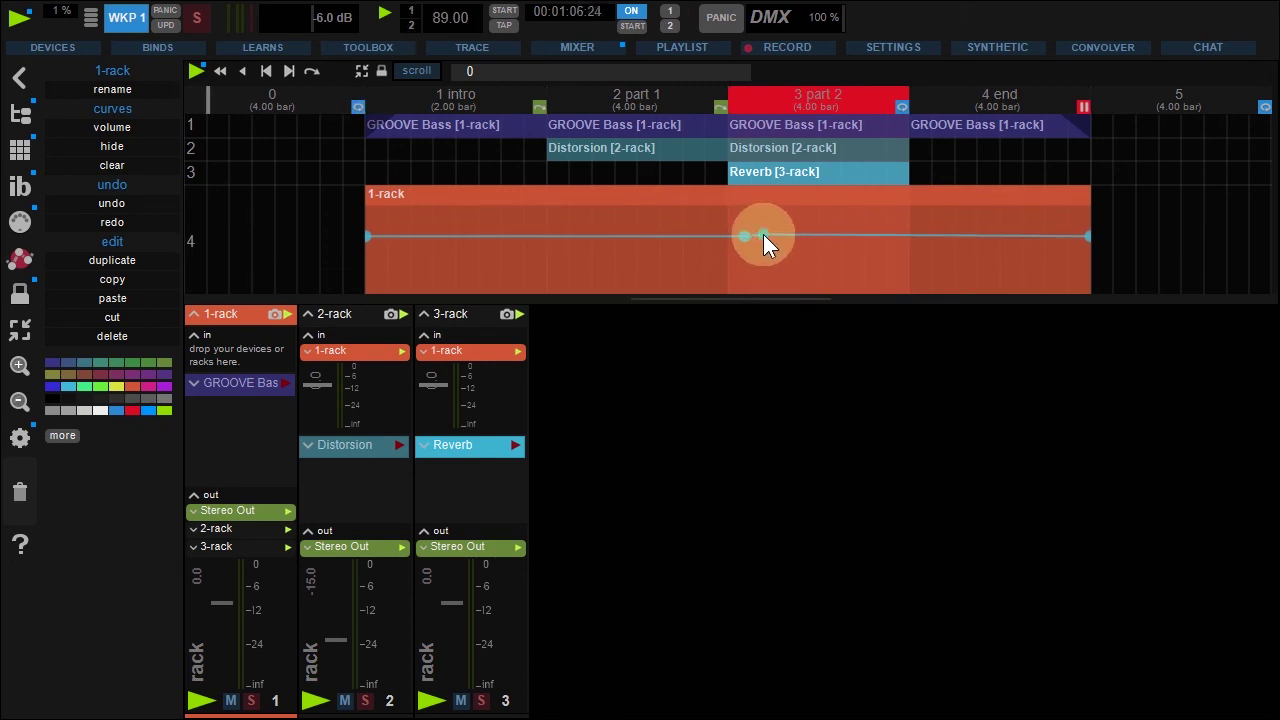
click(793, 234)
click(825, 235)
click(857, 238)
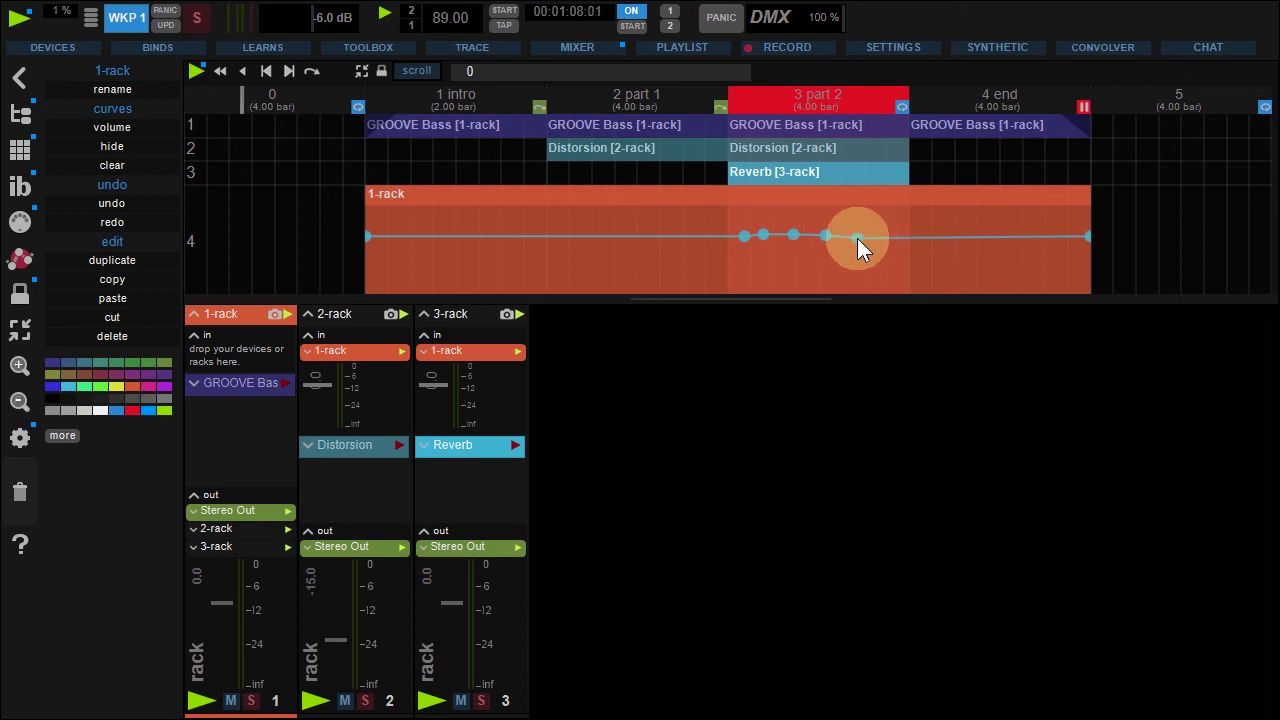
Step: Pull two points down to -20.7 and -31.7 dB, and move playback to 3 part 2
drag(828, 235, 840, 273)
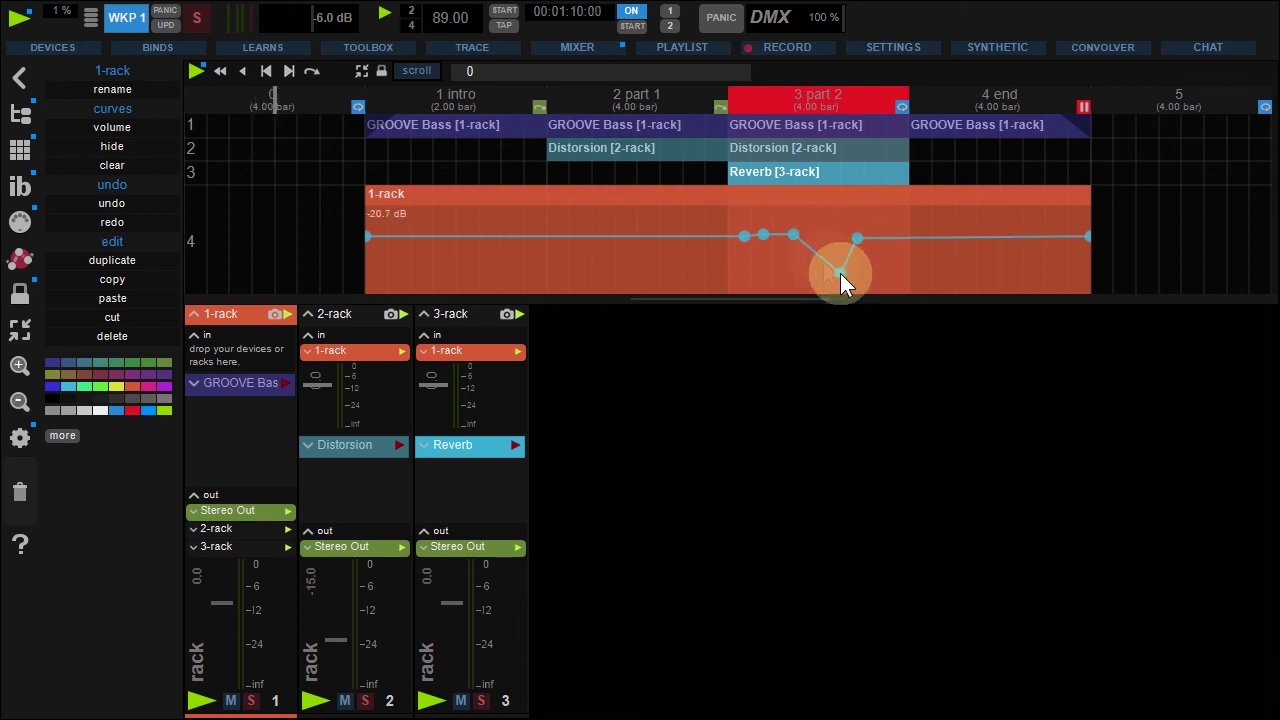
drag(765, 236, 763, 288)
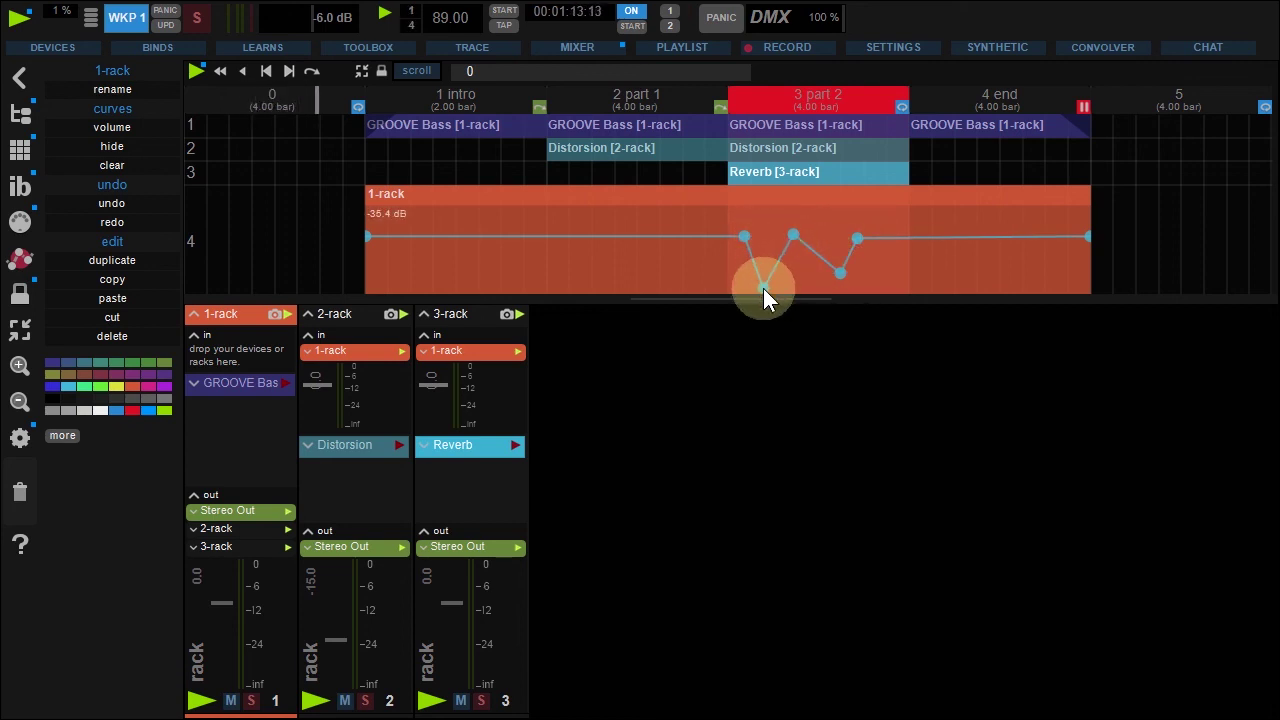
click(732, 96)
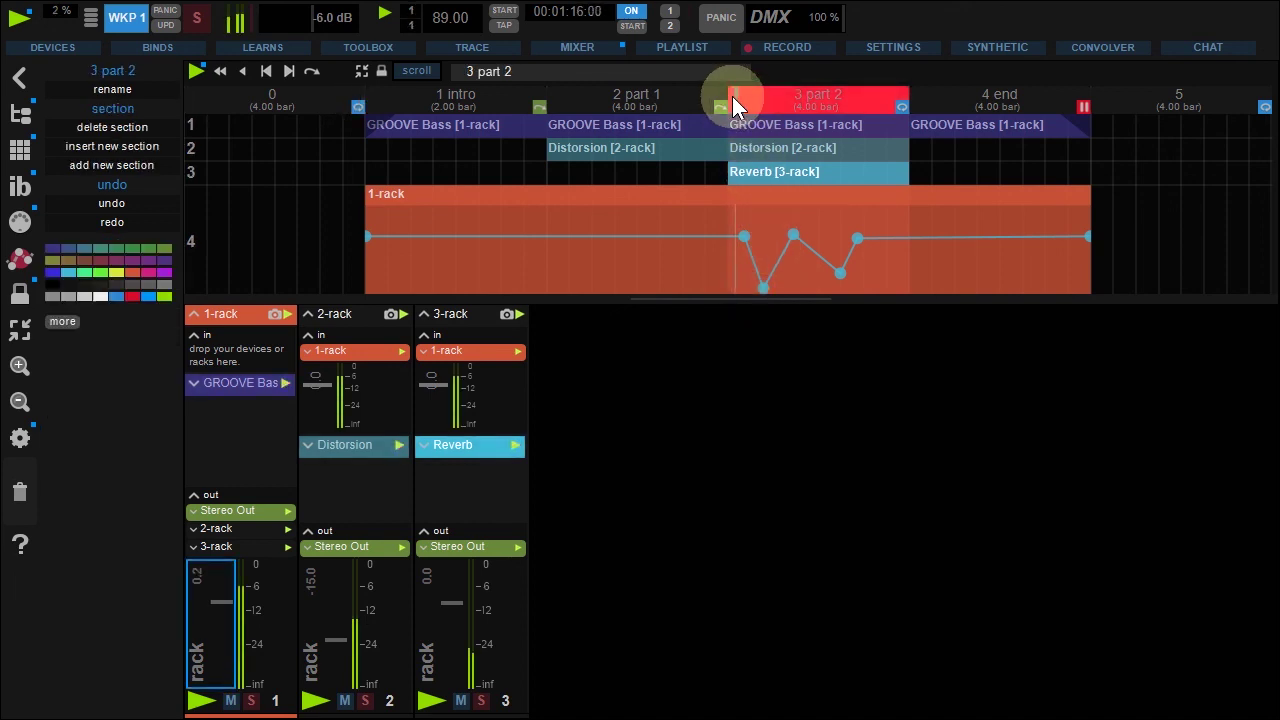